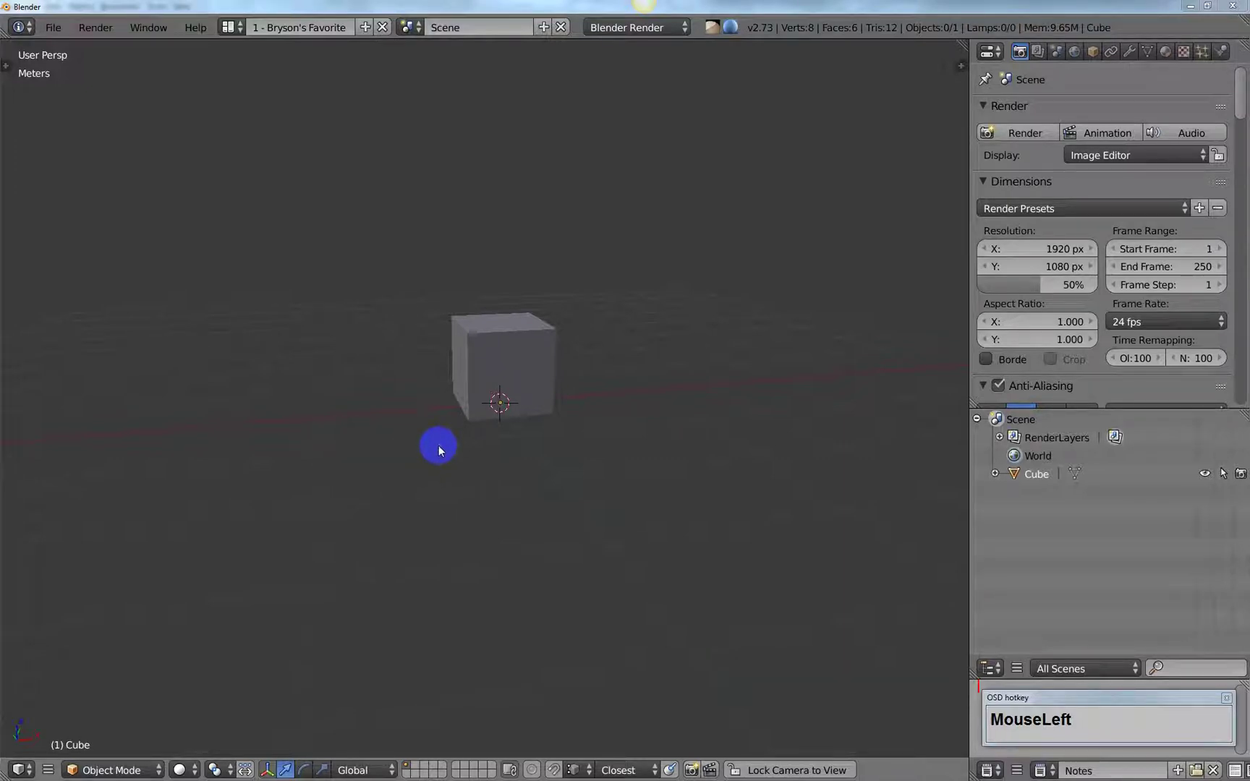
Give the cube a Subdivision Surface modifier with View subdivisions raised to 4.
middle_click_drag(438, 446, 442, 461)
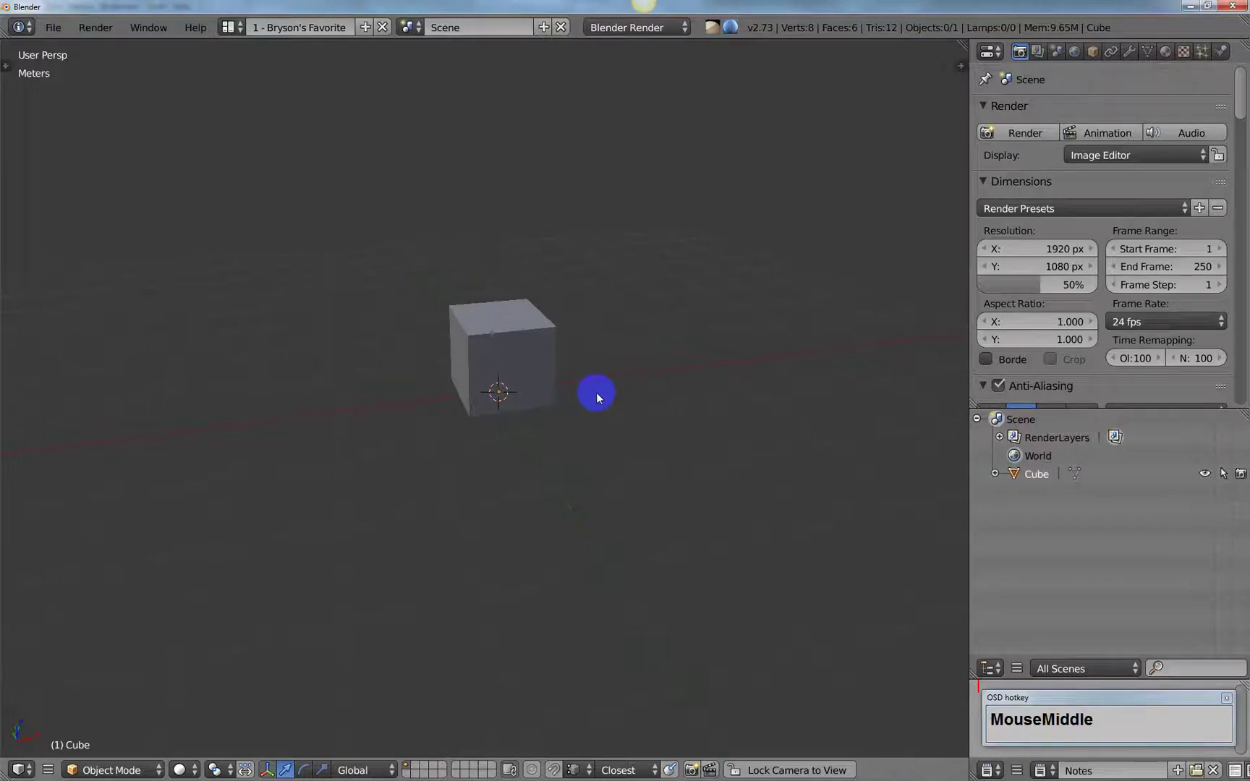
middle_click_drag(600, 349, 623, 423, "shift")
scroll(612, 396, "up", 2)
scroll(627, 395, "down", 1)
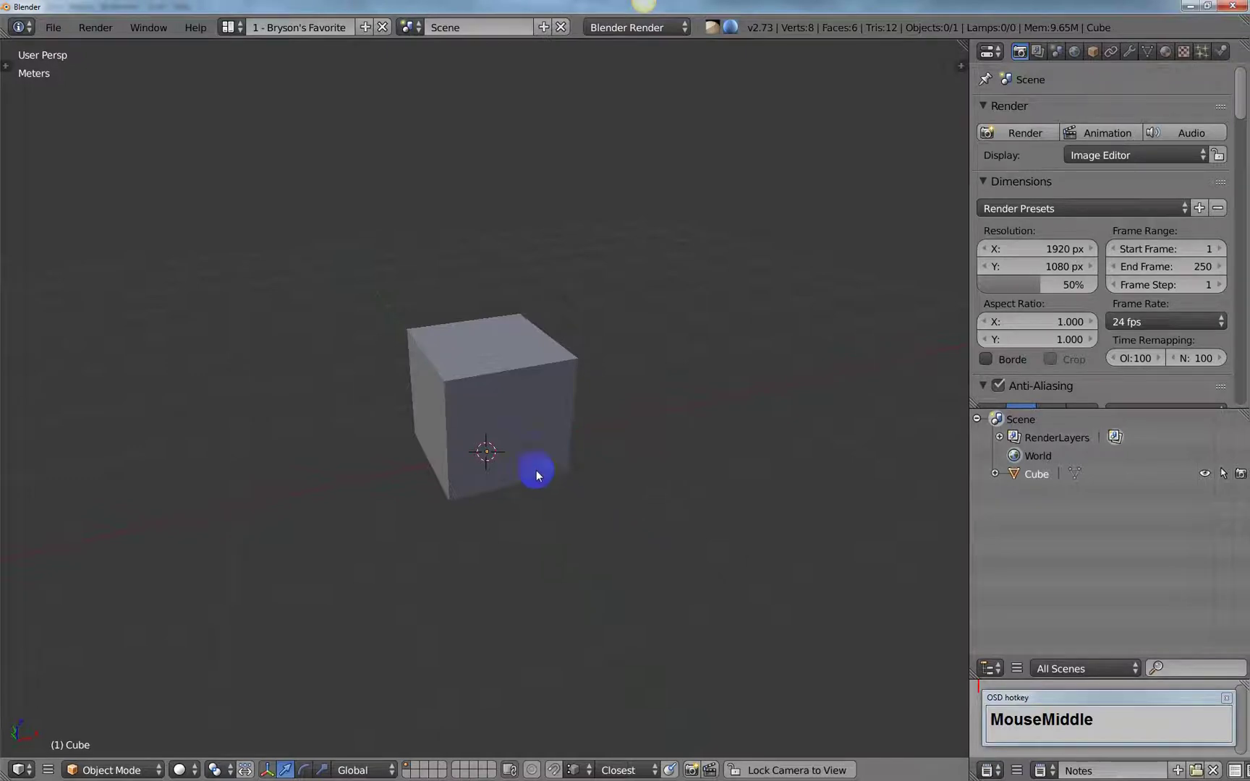
right_click(516, 372)
middle_click_drag(682, 449, 675, 449)
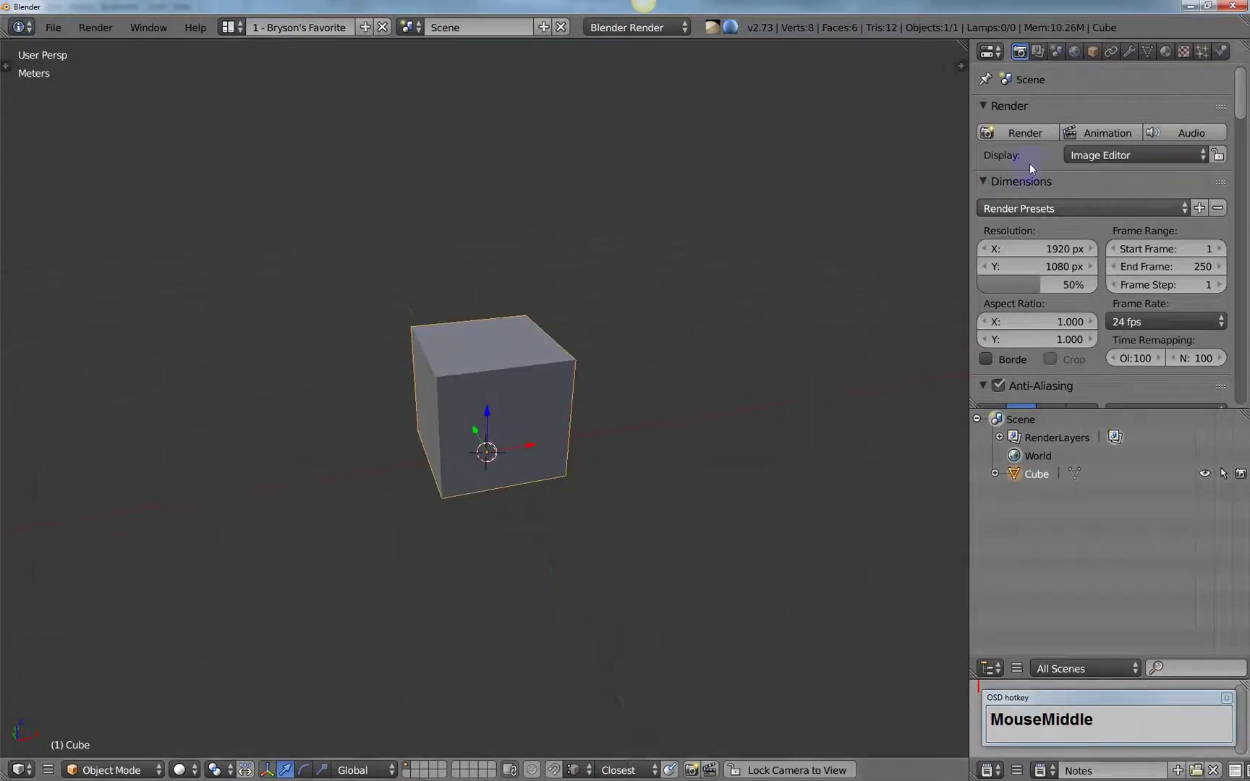
left_click(1131, 52)
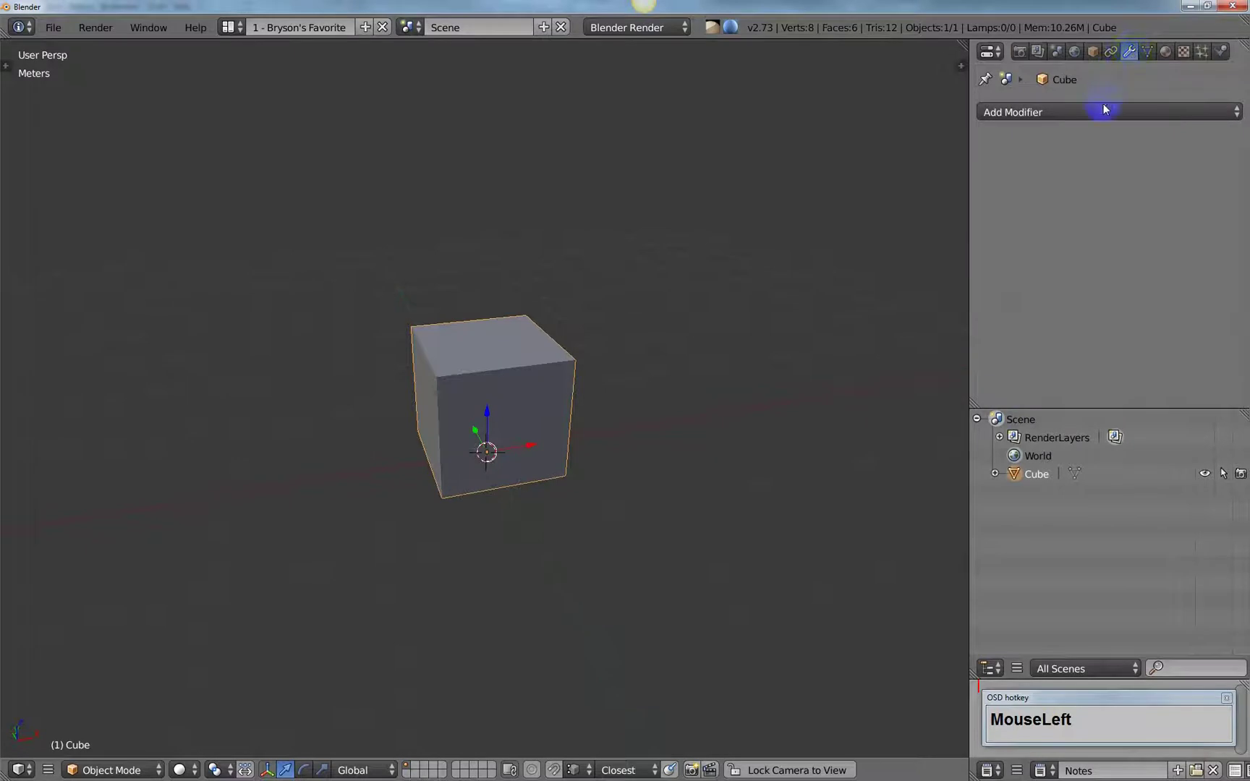
left_click(1114, 112)
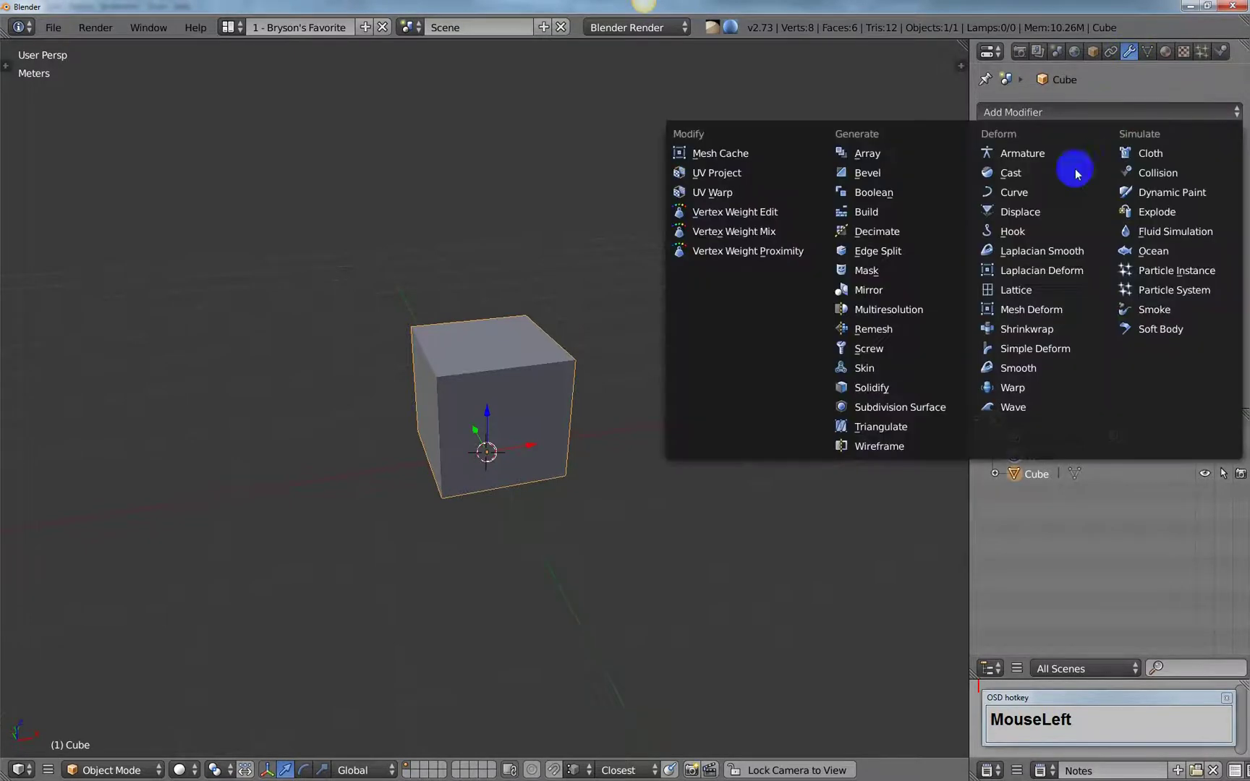
left_click(909, 408)
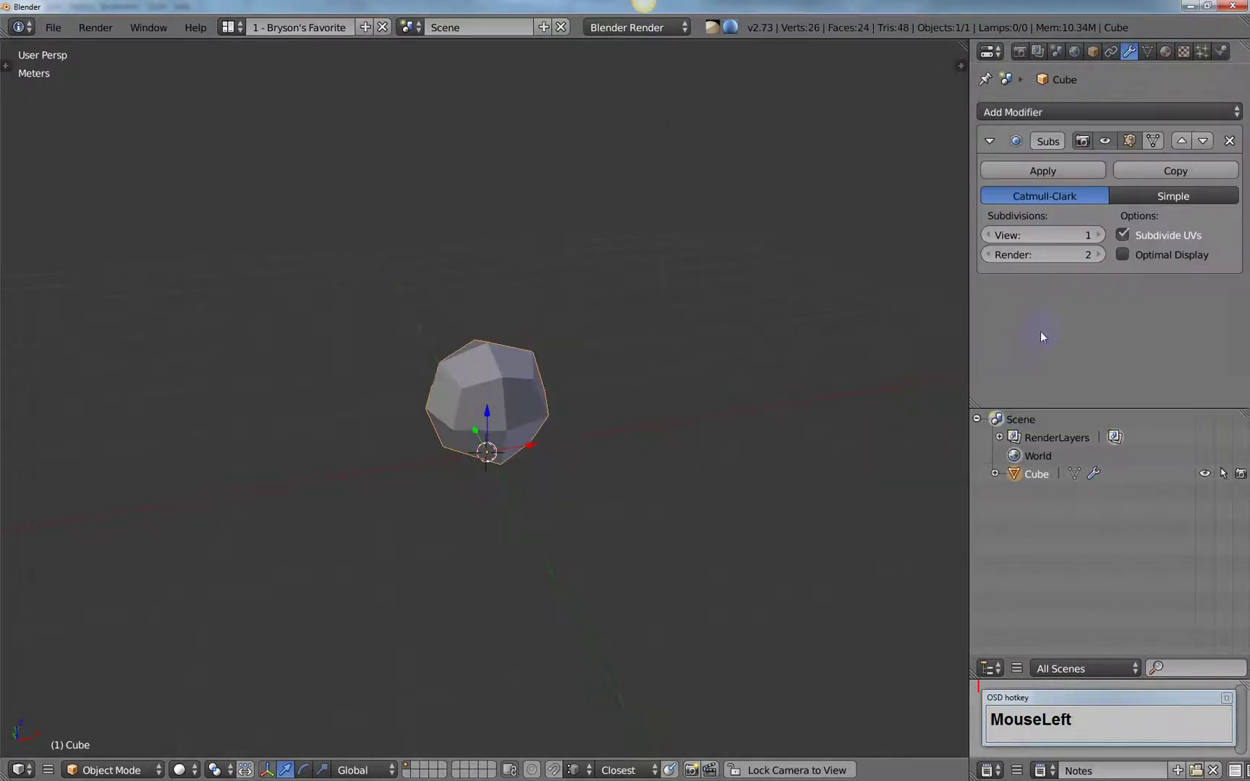
left_click(1099, 236)
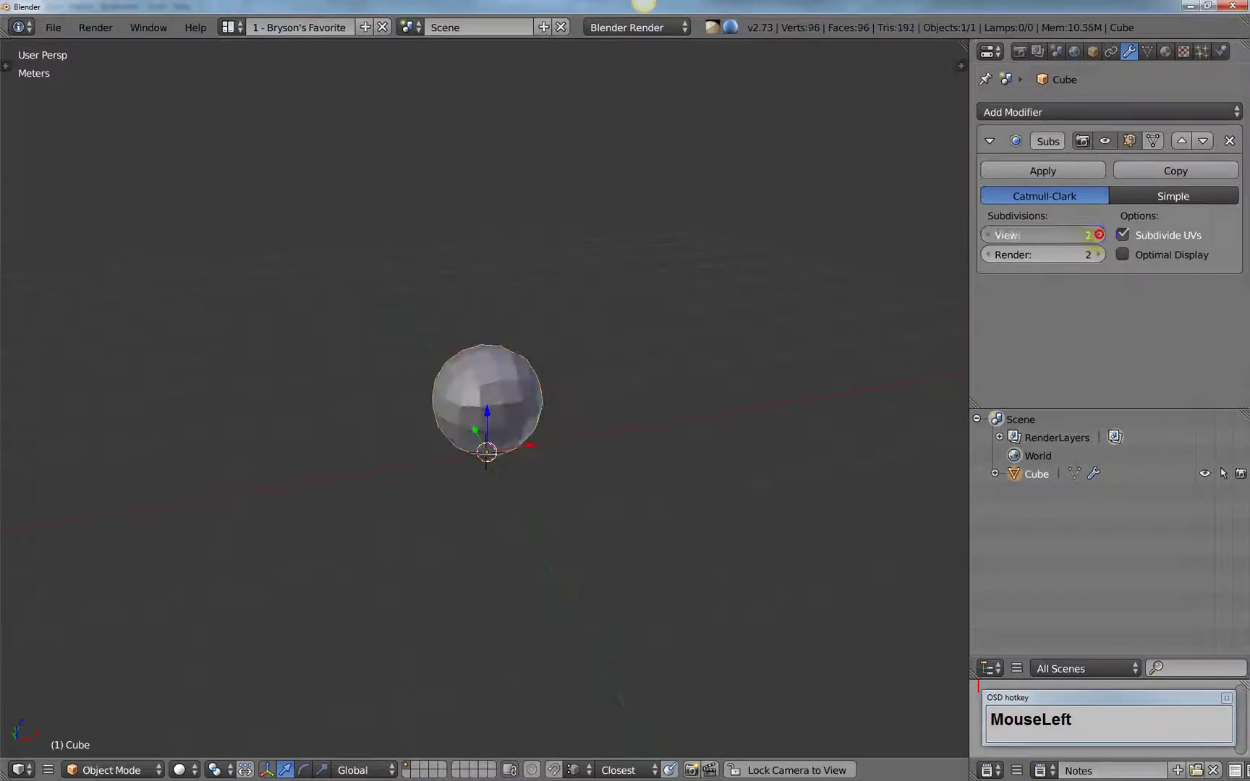
left_click(1099, 235)
left_click(1099, 236)
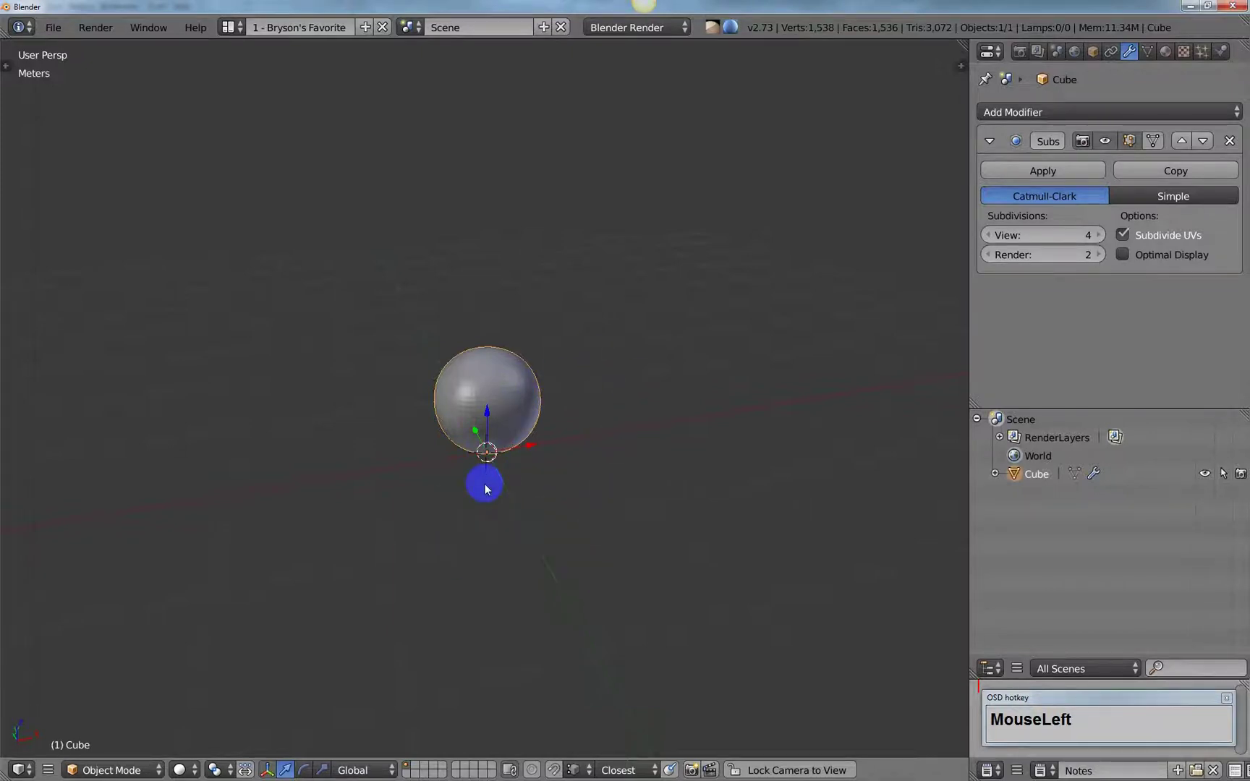
Delete the Subdivision Surface modifier and put the cube into Edit Mode.
left_click(1229, 142)
right_click(479, 425)
right_click(485, 371)
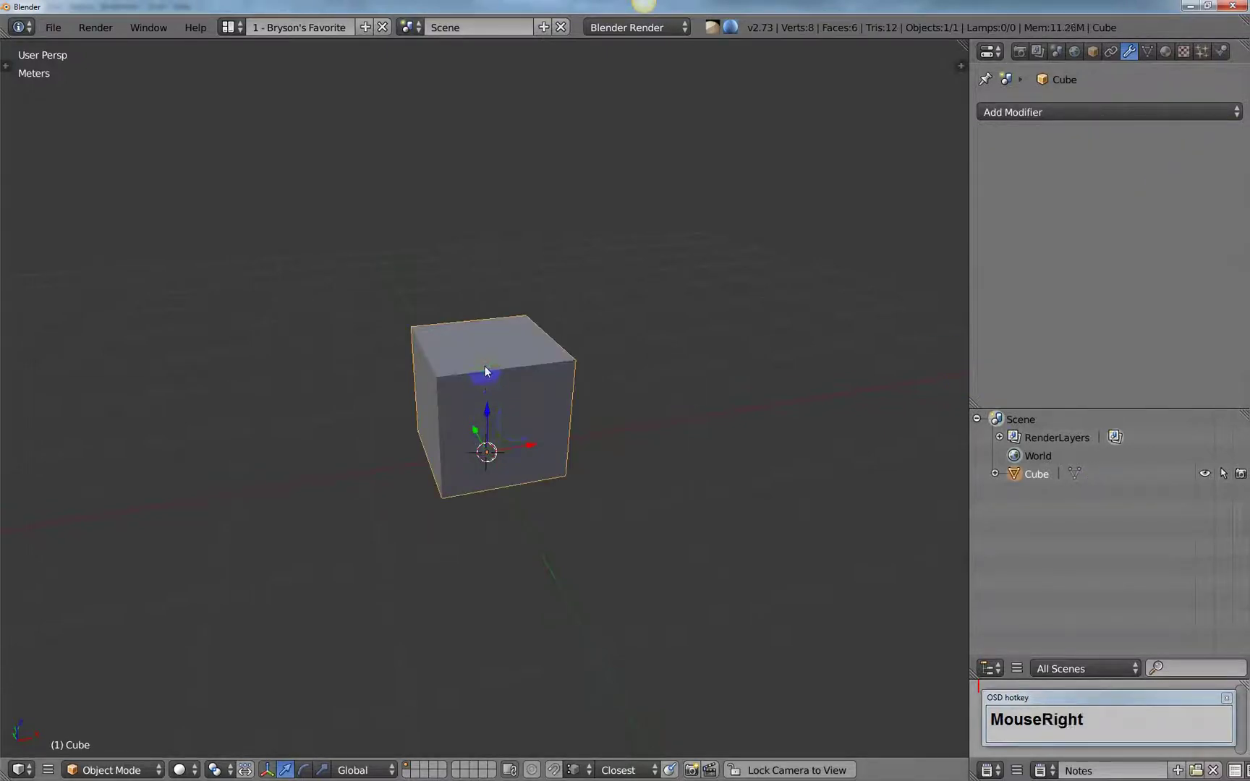
key("Tab")
middle_click(530, 388)
scroll(529, 396, "up", 2)
middle_click_drag(529, 395, 559, 407, "shift")
Switch to edge select and add two Ctrl+R loop cuts slid close to the cube's edges.
right_click(449, 357)
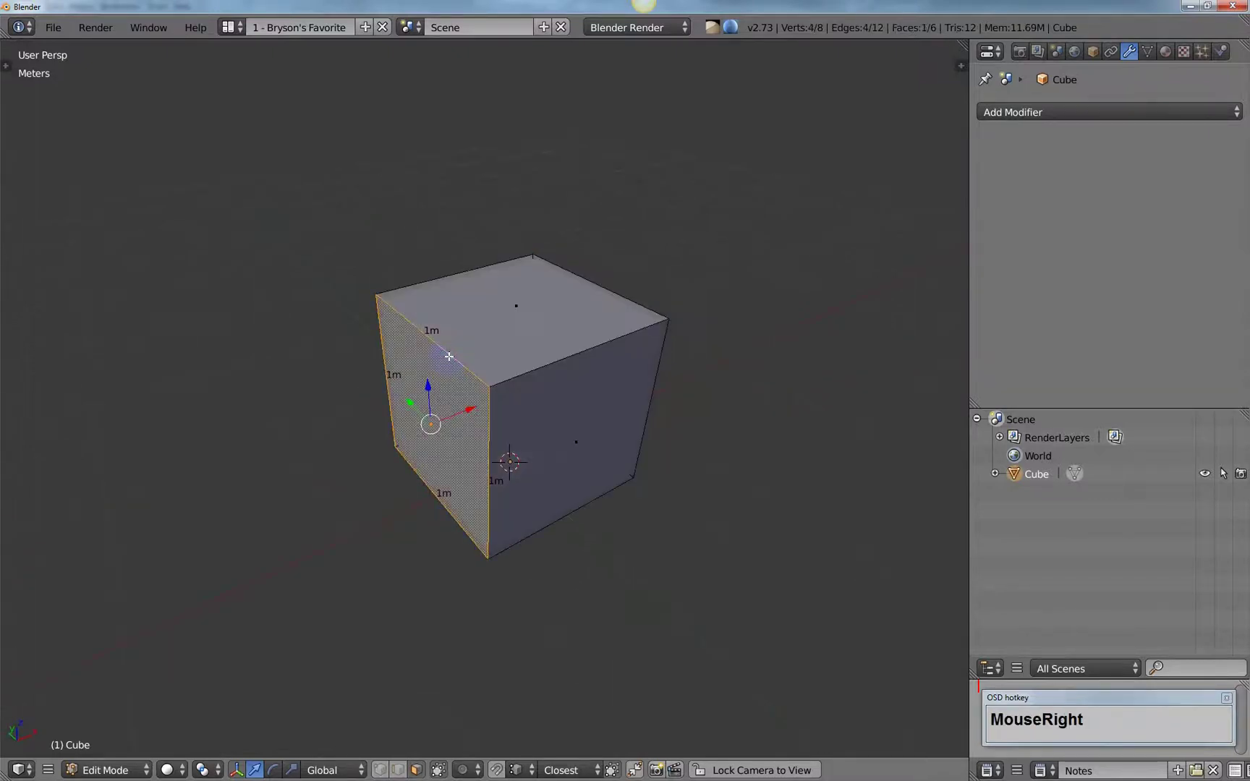
key("ctrl+Tab")
left_click(447, 356)
right_click(444, 356)
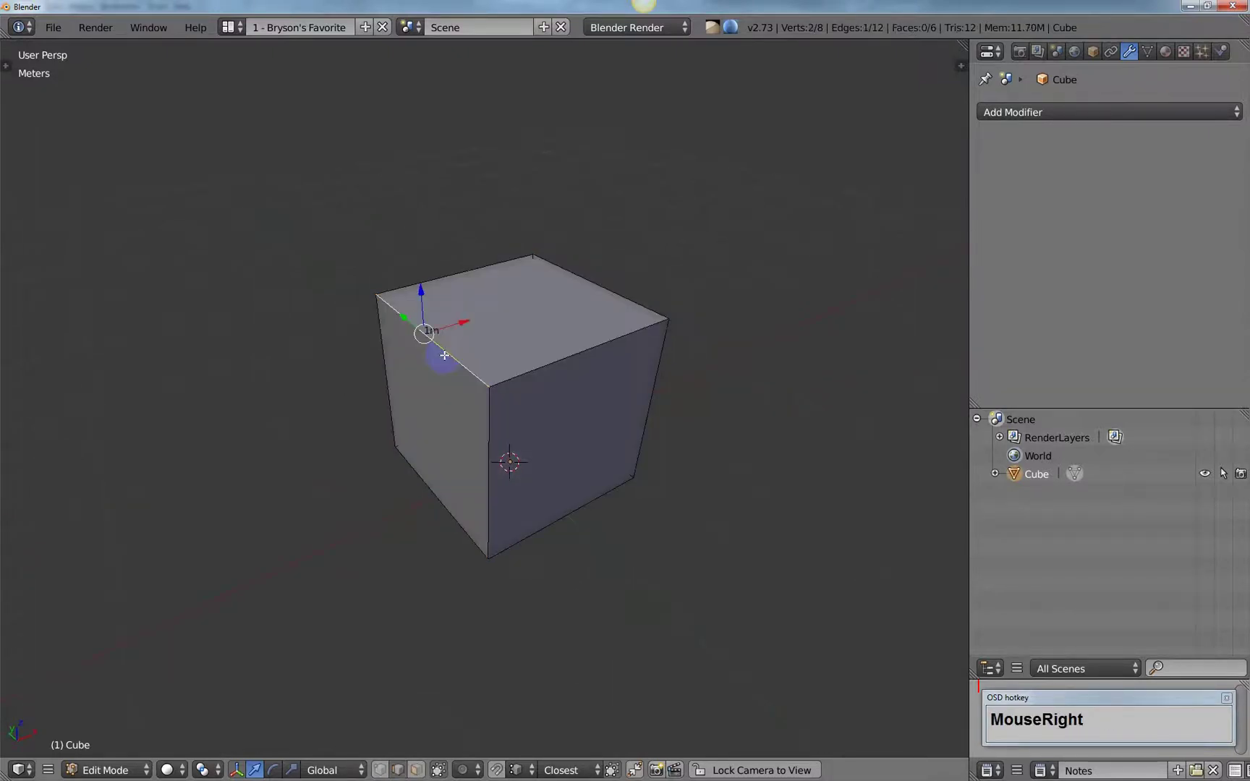
key("ctrl+r")
left_click(444, 356)
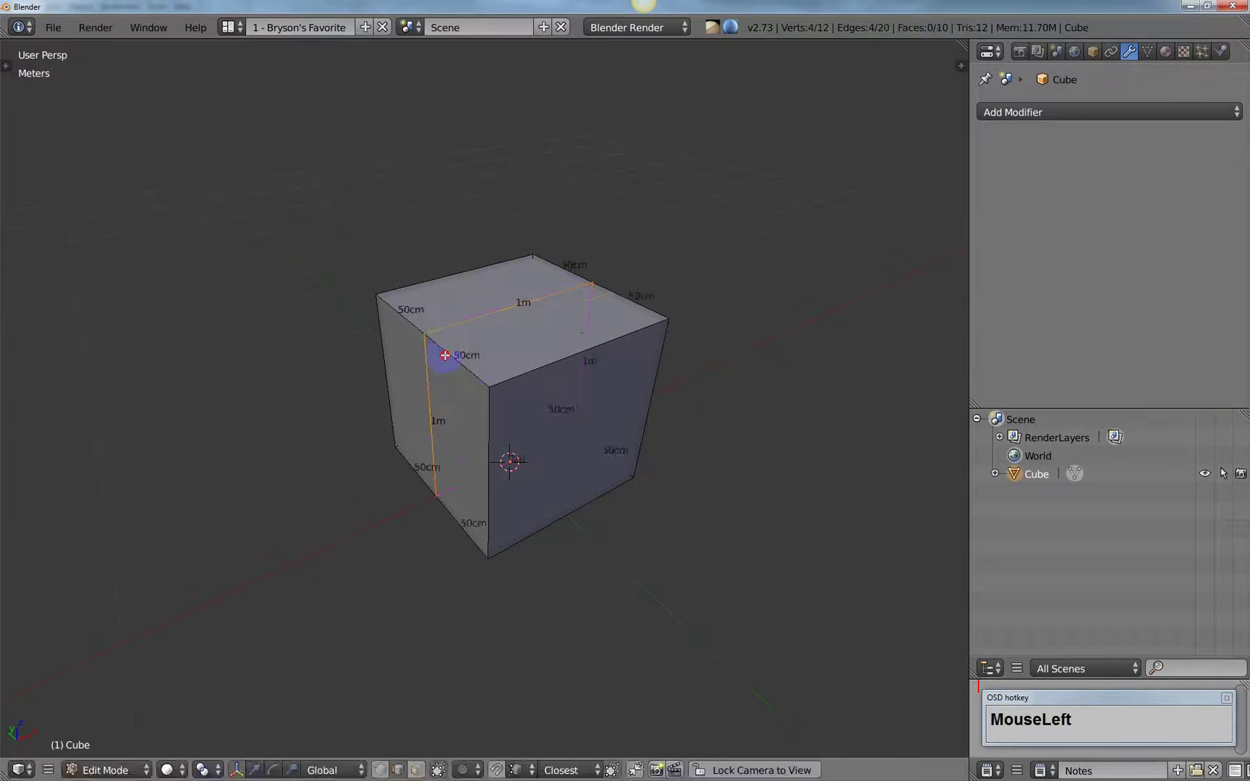
left_click(499, 397)
right_click(510, 387)
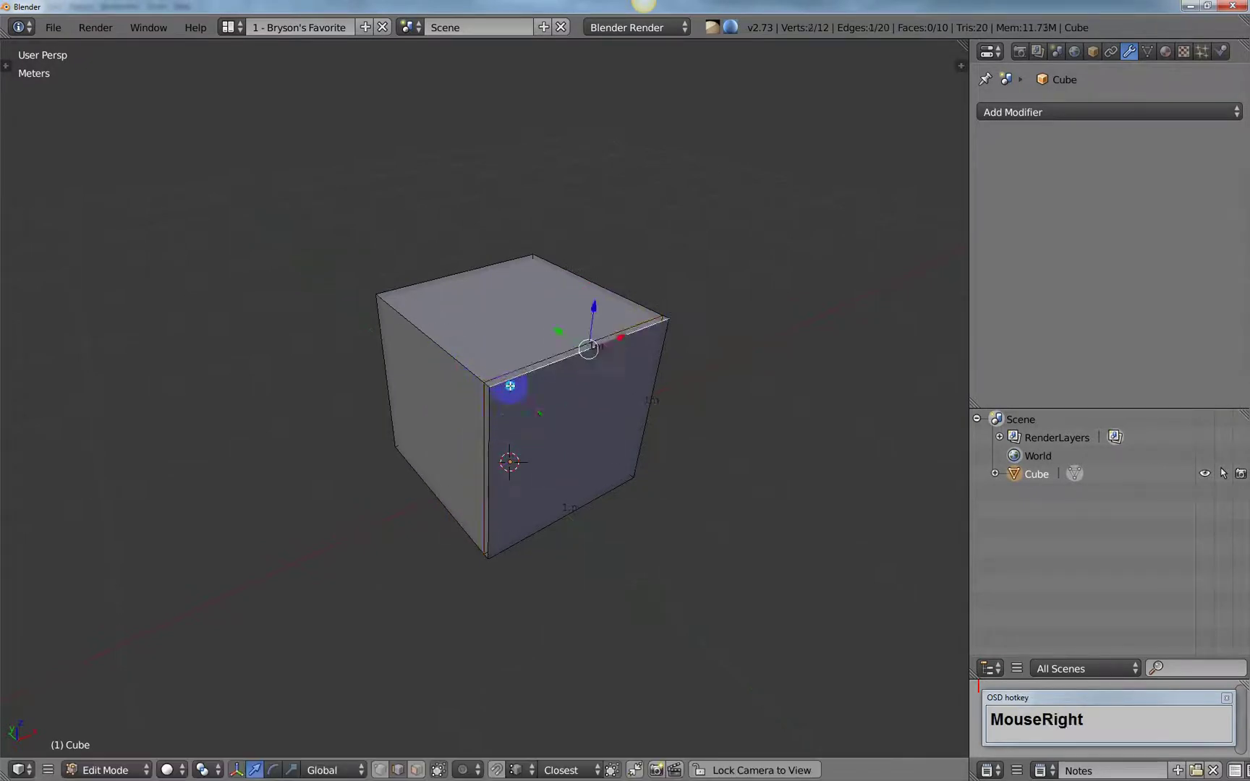
key("ctrl+r")
left_click(503, 385)
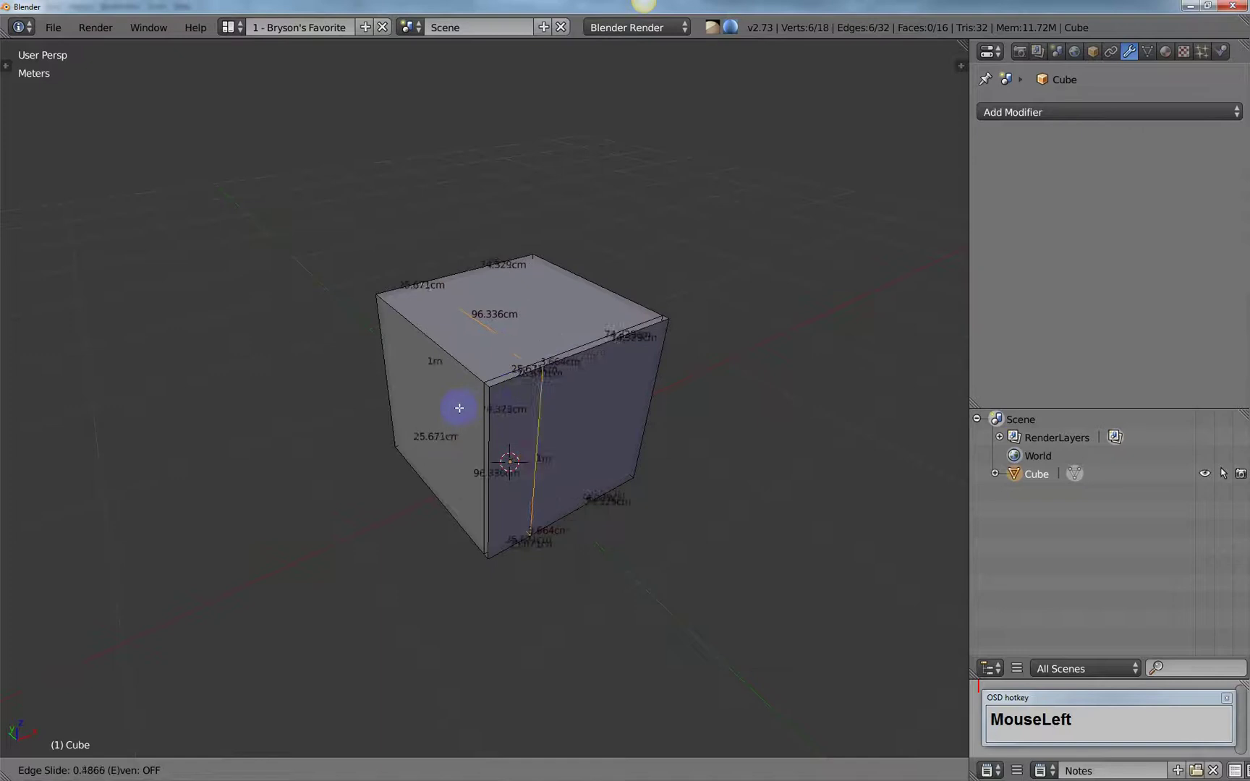
left_click(424, 423)
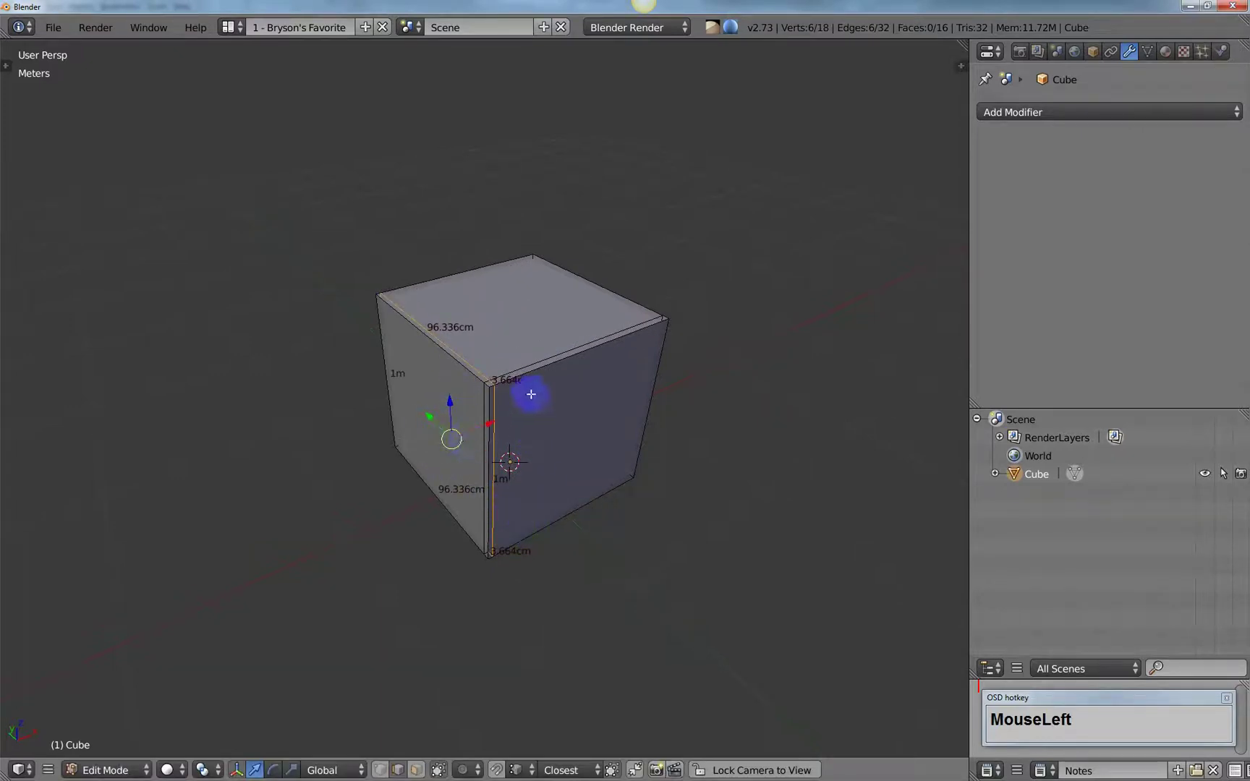
Add a third, horizontal loop cut slid near the cube's top edge.
right_click(492, 452)
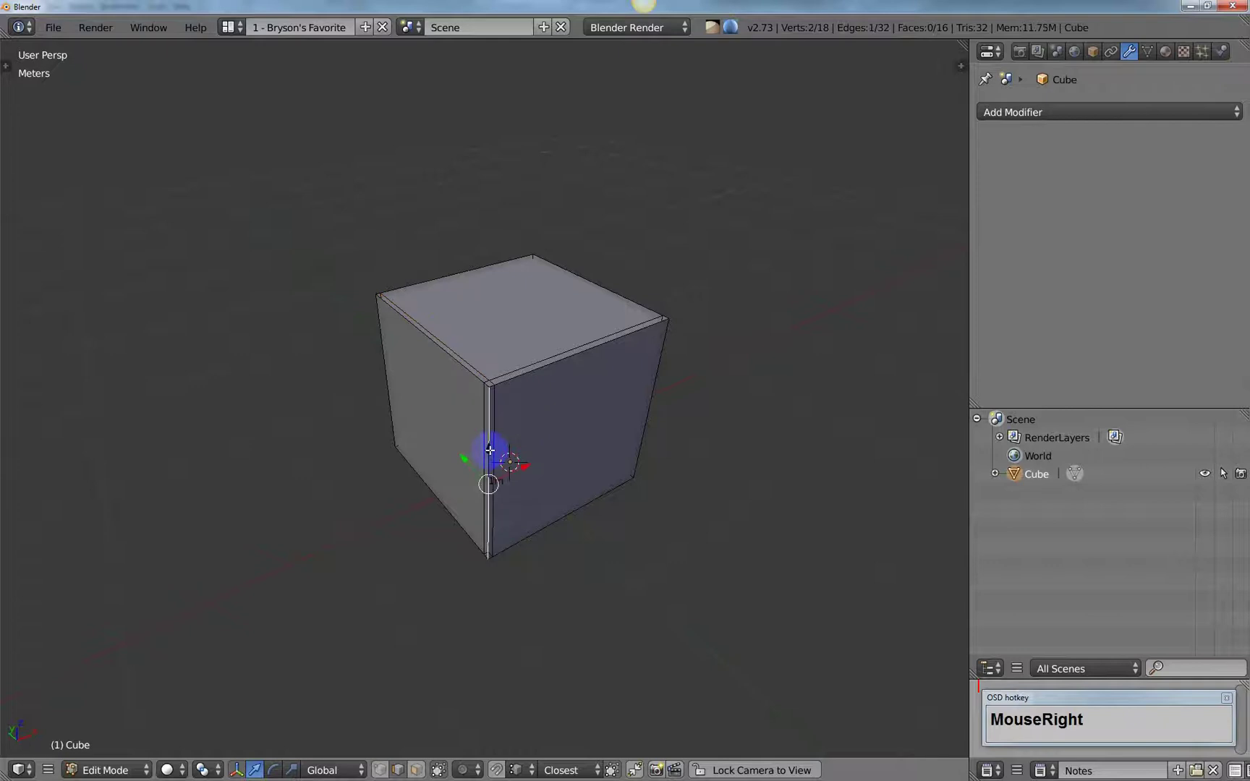
key("ctrl+r")
left_click(491, 442)
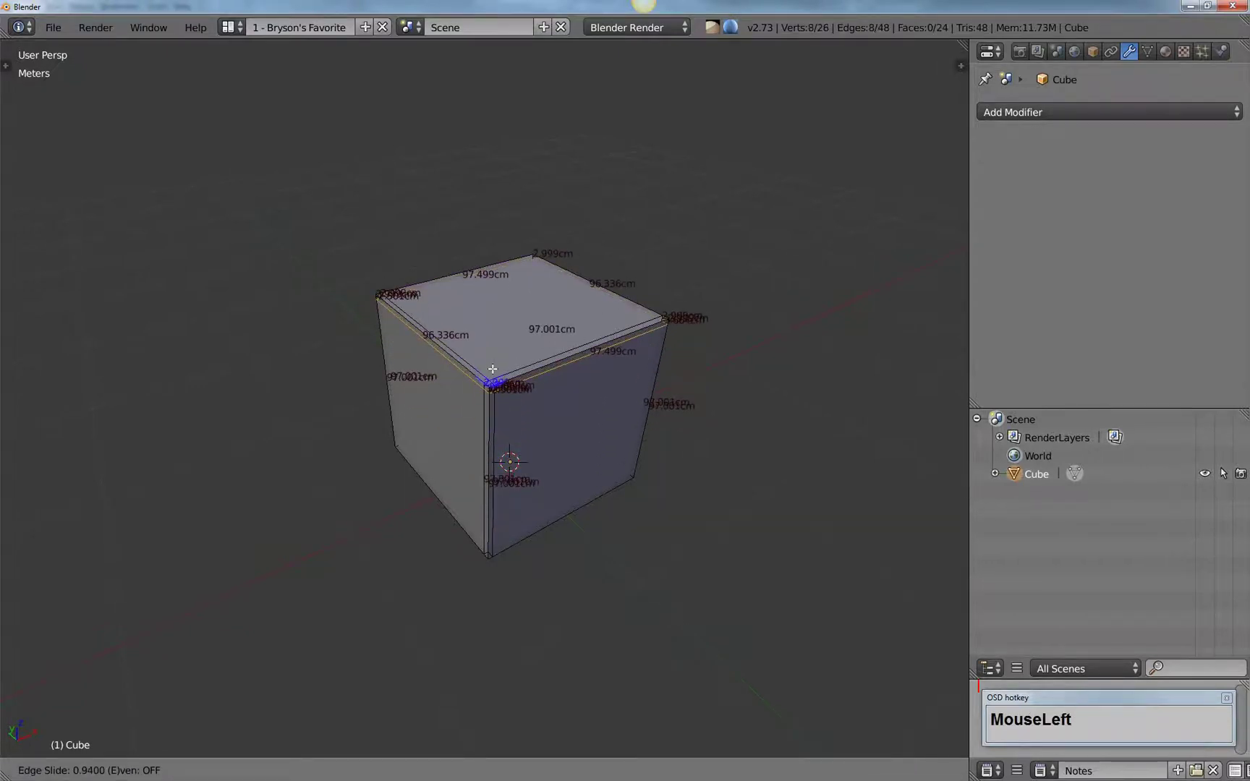
left_click(541, 449)
middle_click_drag(541, 449, 570, 474)
scroll(561, 452, "up", 1)
scroll(569, 427, "down", 1)
Add a Subdivision Surface modifier at View level 6 and return to Object Mode.
left_click(1085, 112)
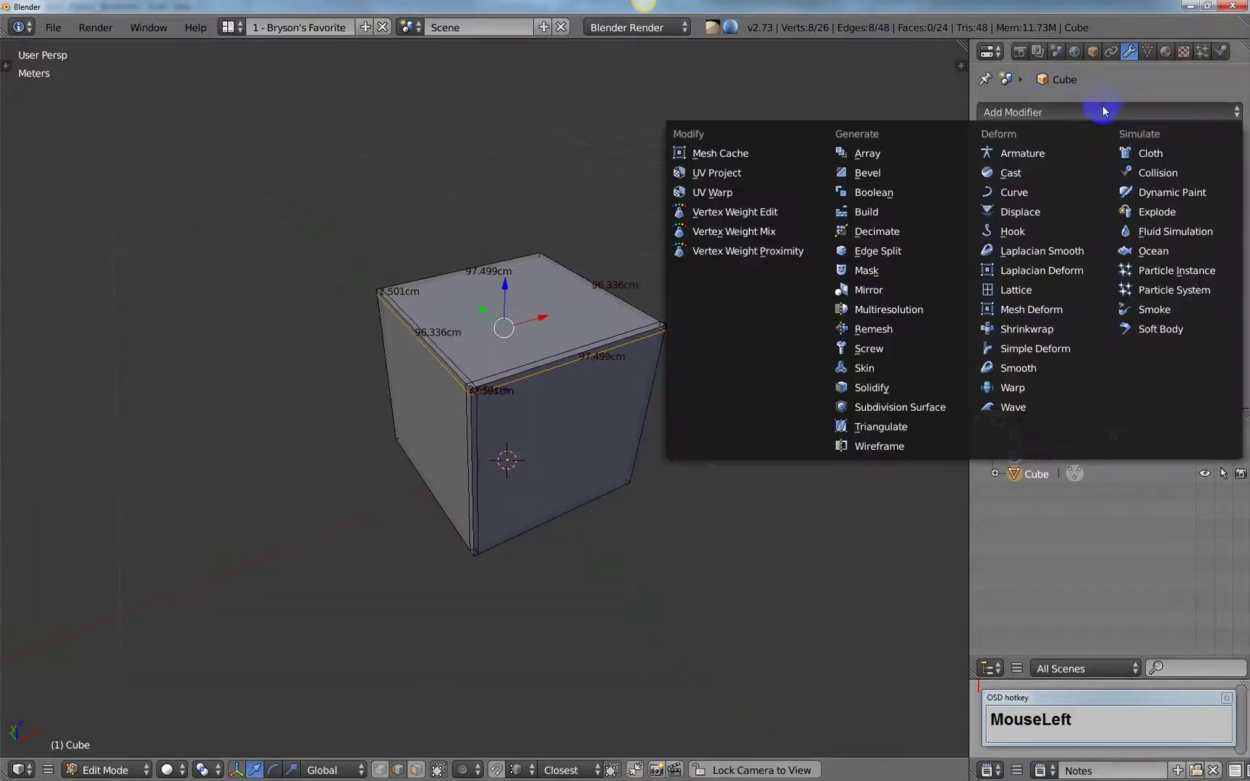
left_click(890, 407)
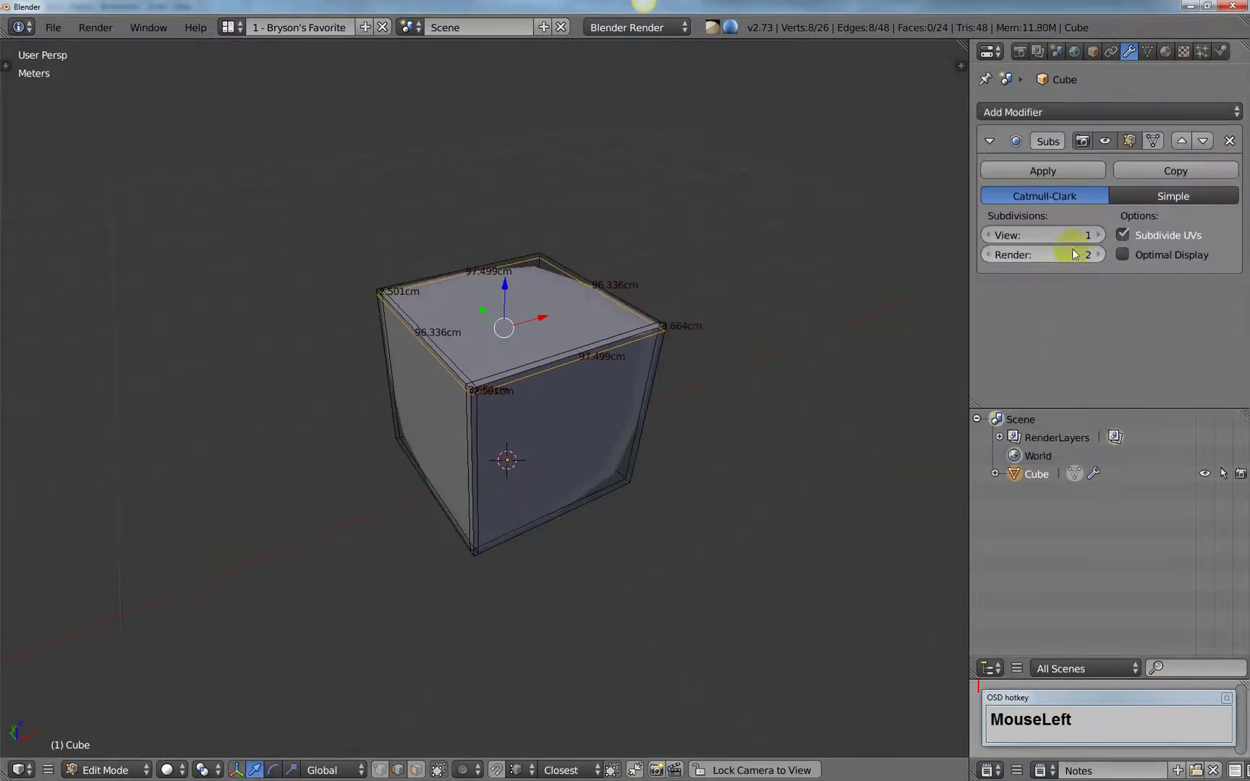
left_click(1100, 236)
left_click(1100, 235)
left_click(1099, 236)
left_click(1100, 236)
left_click(1100, 236)
middle_click_drag(945, 382, 740, 414)
key("Tab")
middle_click_drag(704, 475, 624, 466)
Undo with Ctrl+Z back to the original sharp cube and reselect it.
key("ctrl+z")
middle_click_drag(709, 502, 704, 501)
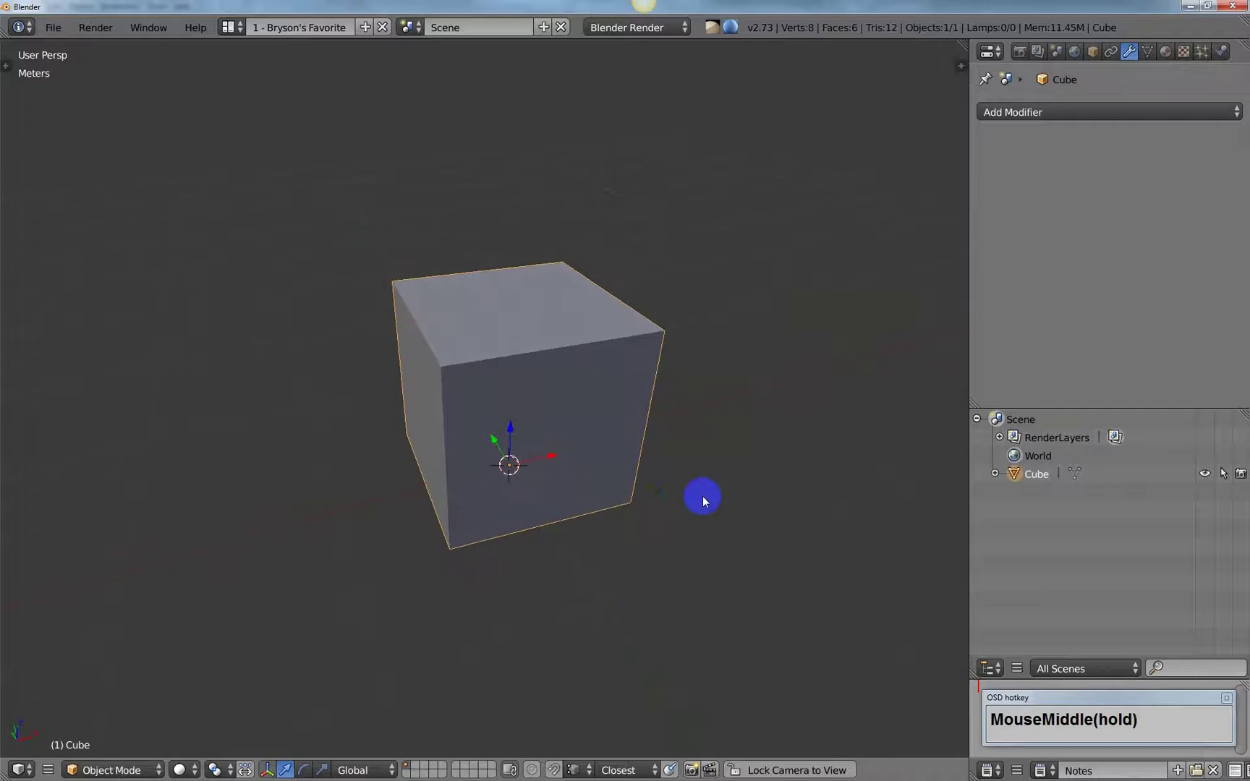
middle_click_drag(582, 558, 530, 385, "shift")
right_click(518, 363)
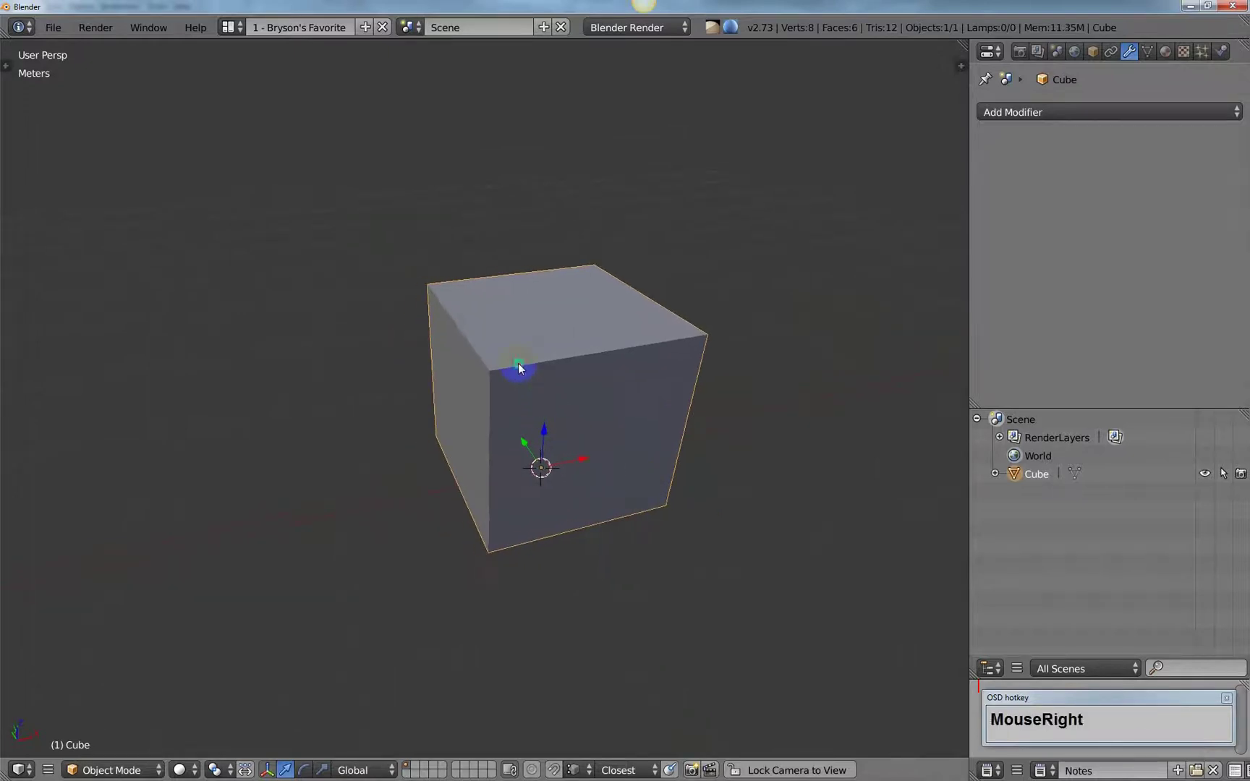
right_click(539, 476)
middle_click_drag(539, 476, 531, 432)
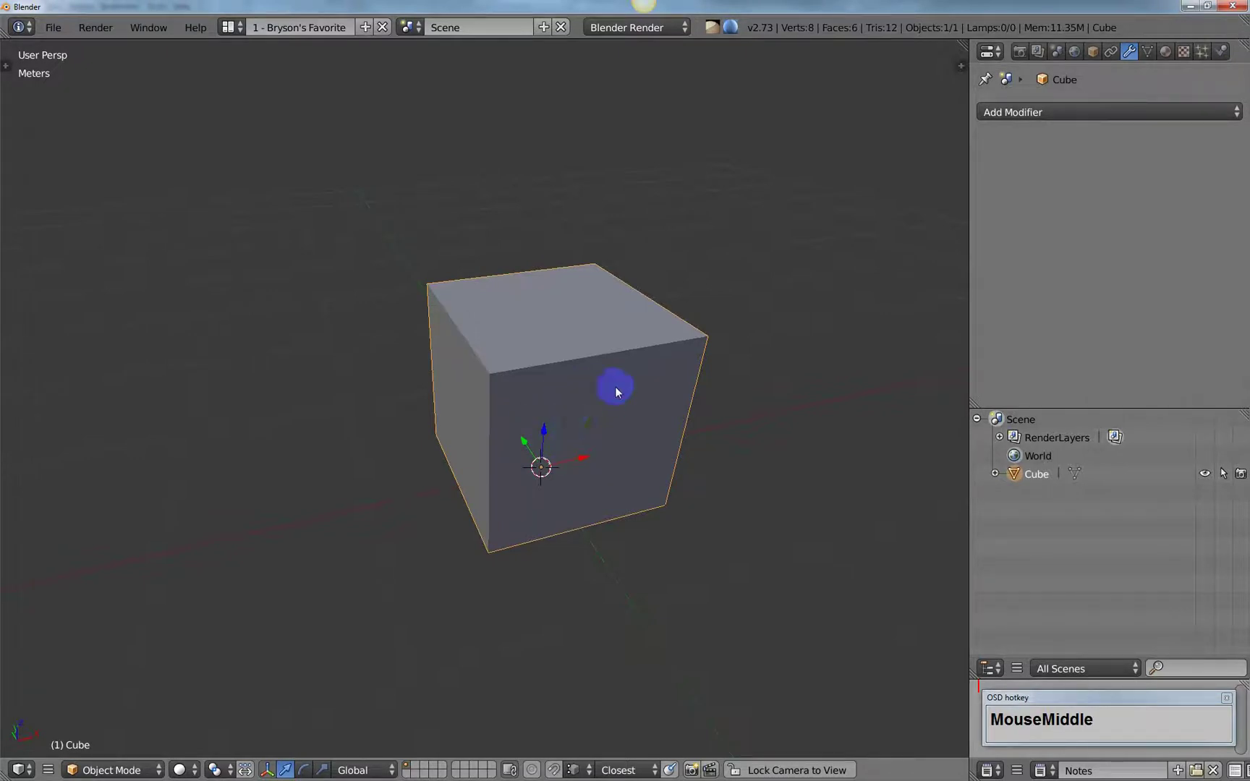
middle_click_drag(557, 437, 587, 450)
Add a level-4 Subdivision Surface to the cube with Ctrl+4.
key("ctrl+4")
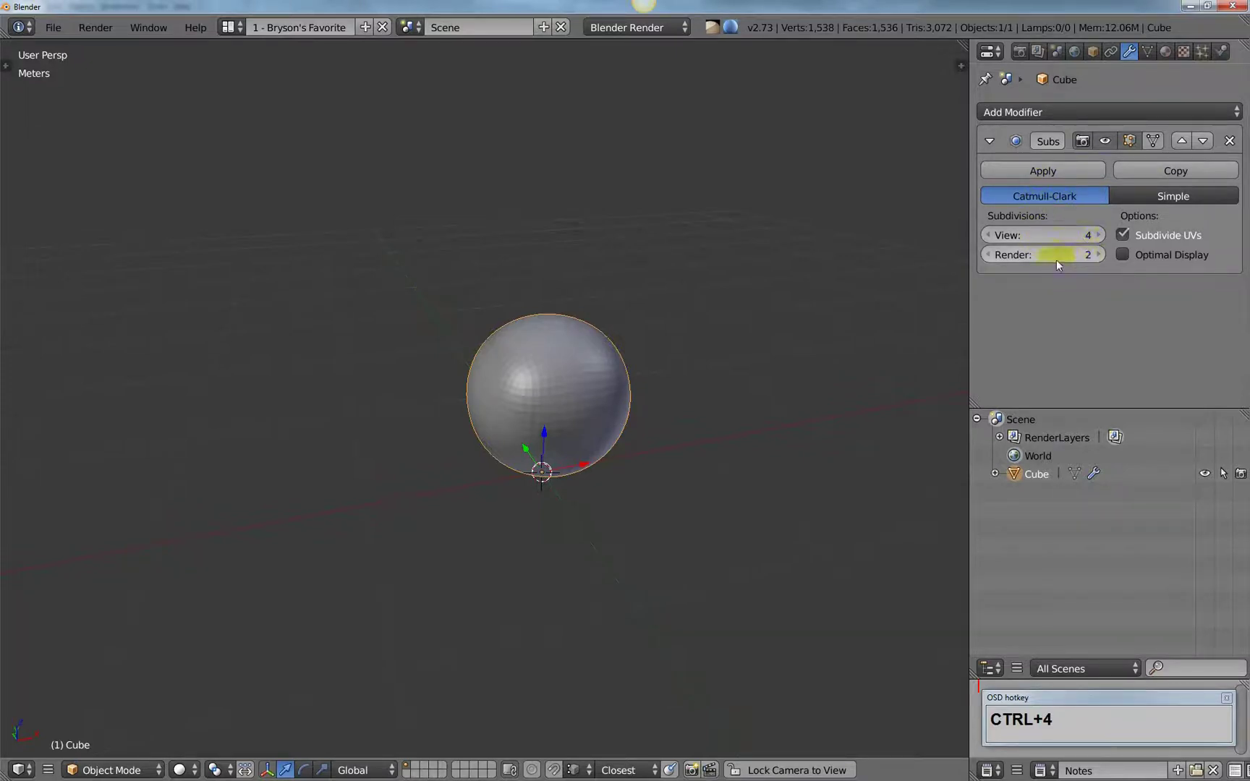
right_click(876, 353)
right_click(791, 355)
middle_click_drag(792, 356, 745, 351)
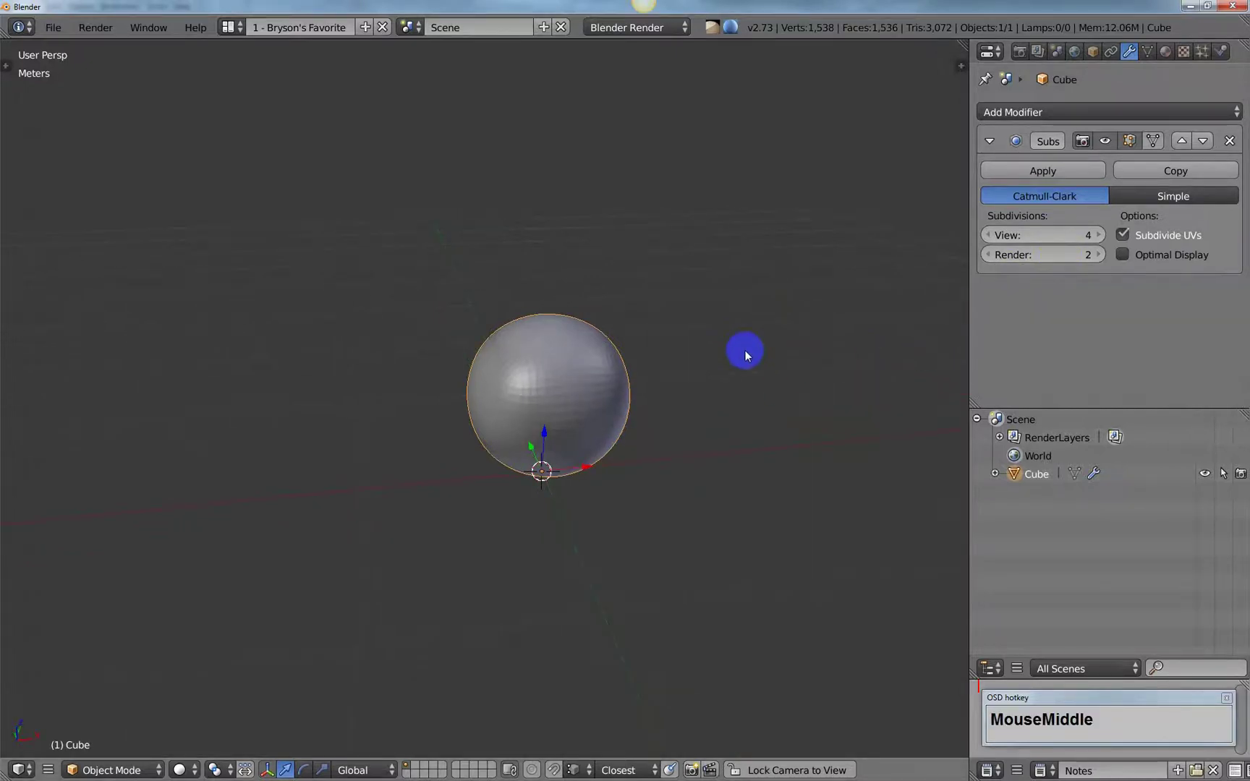
key("ctrl")
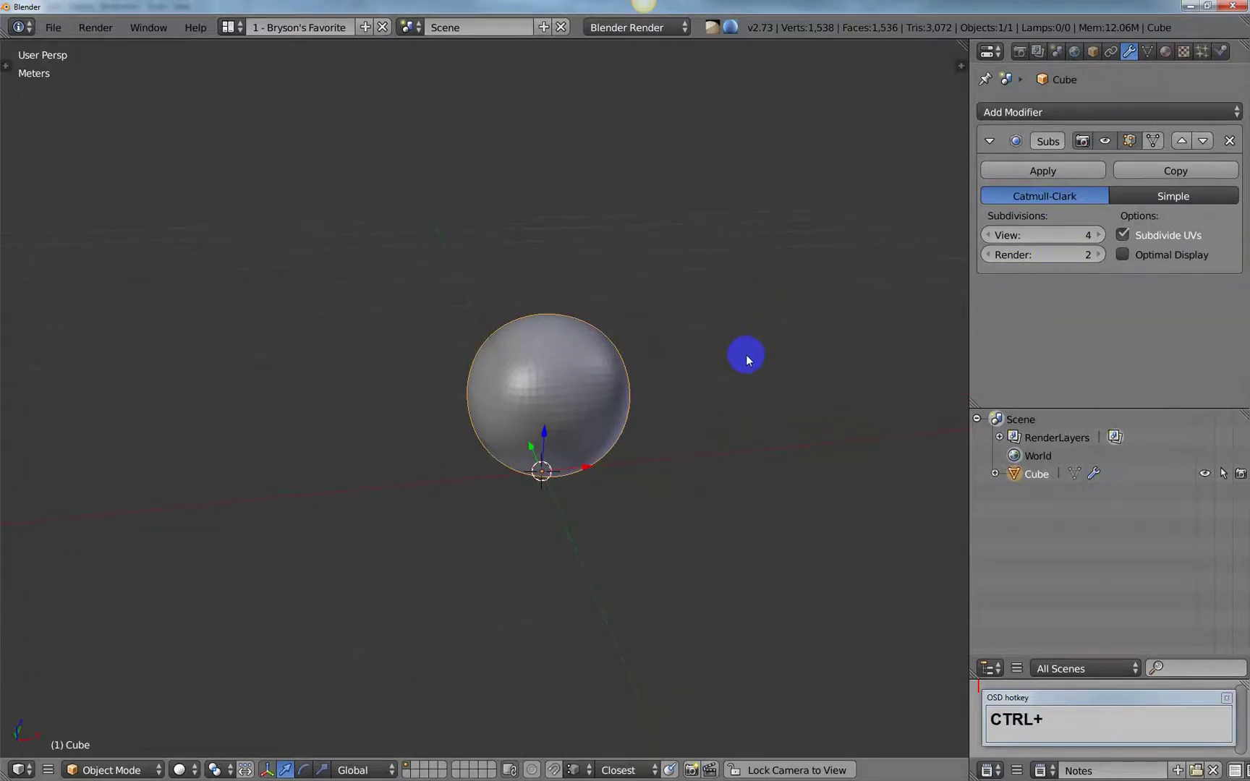
Drop the Subsurf View level to 0 with Ctrl+0 and delete the modifier.
key("ctrl+0")
middle_click_drag(746, 355, 767, 391)
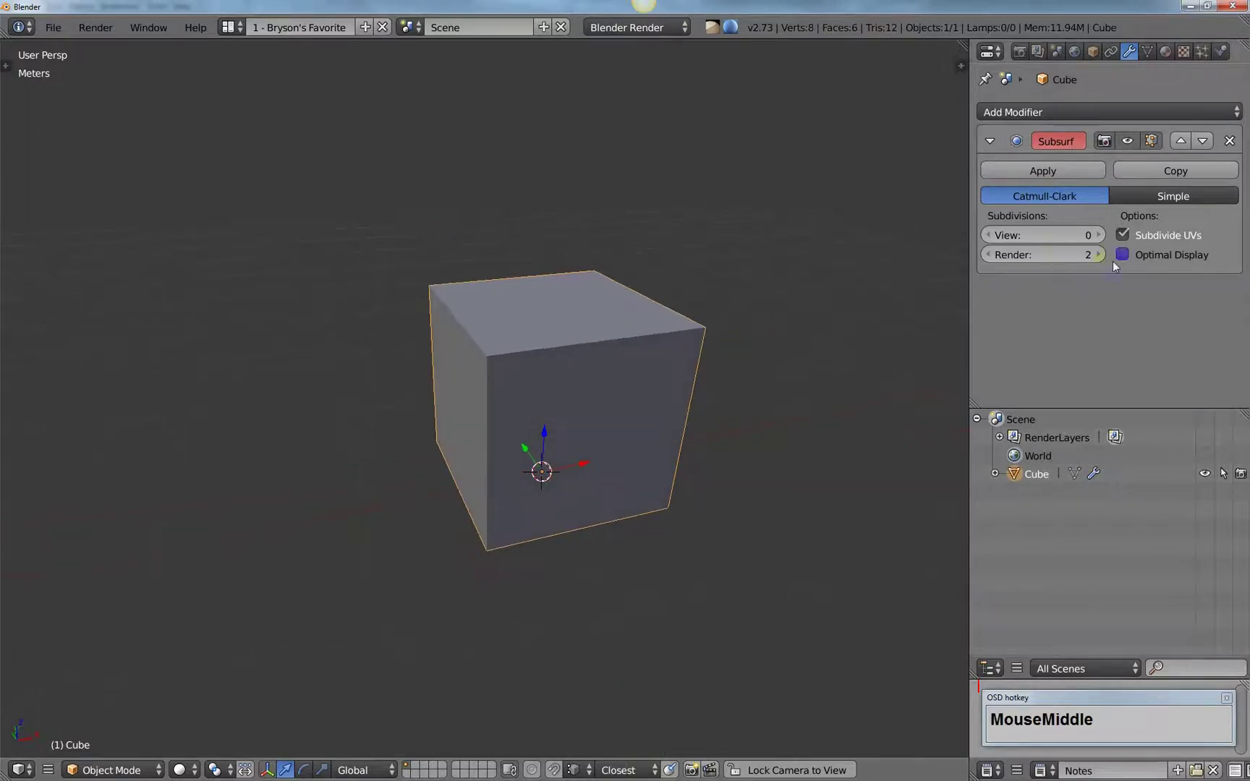
left_click(1229, 141)
middle_click_drag(724, 395, 711, 390)
right_click(543, 338)
middle_click_drag(543, 348, 545, 353)
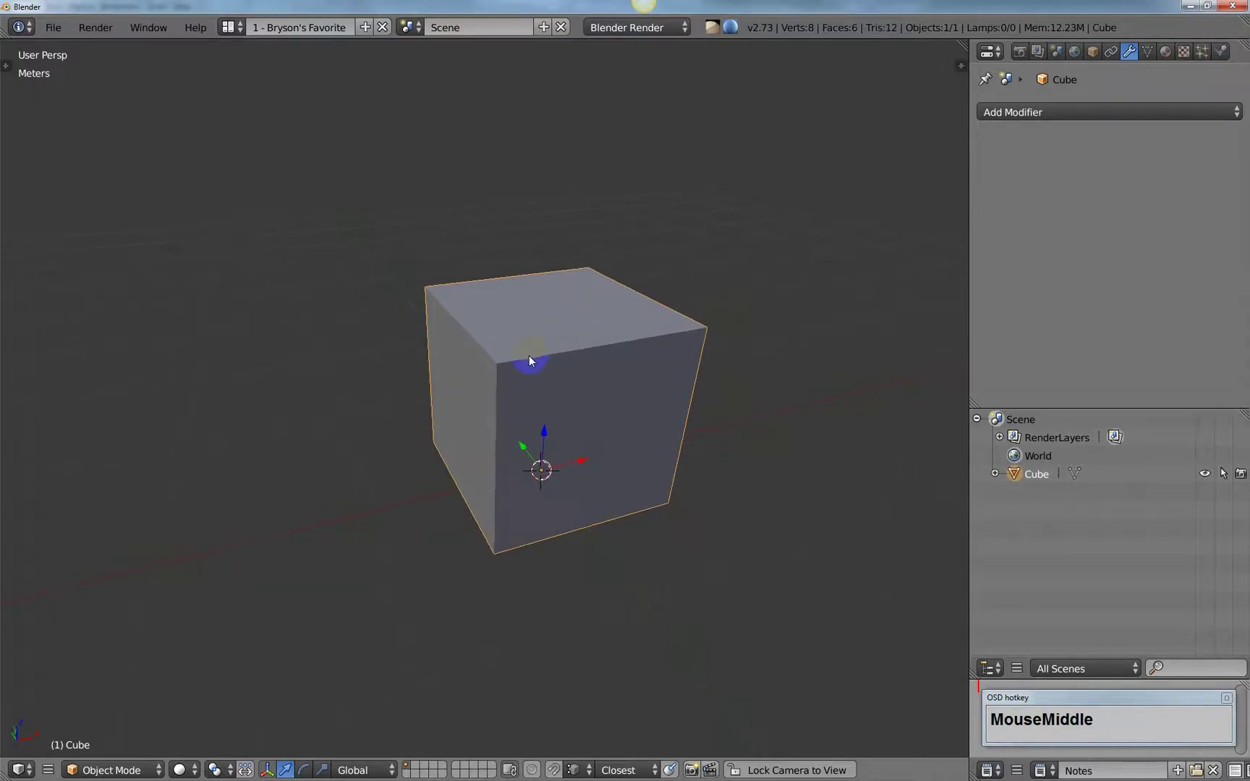
Enter Edit Mode and run a zero-width Ctrl+B bevel on all the cube's edges.
key("Tab")
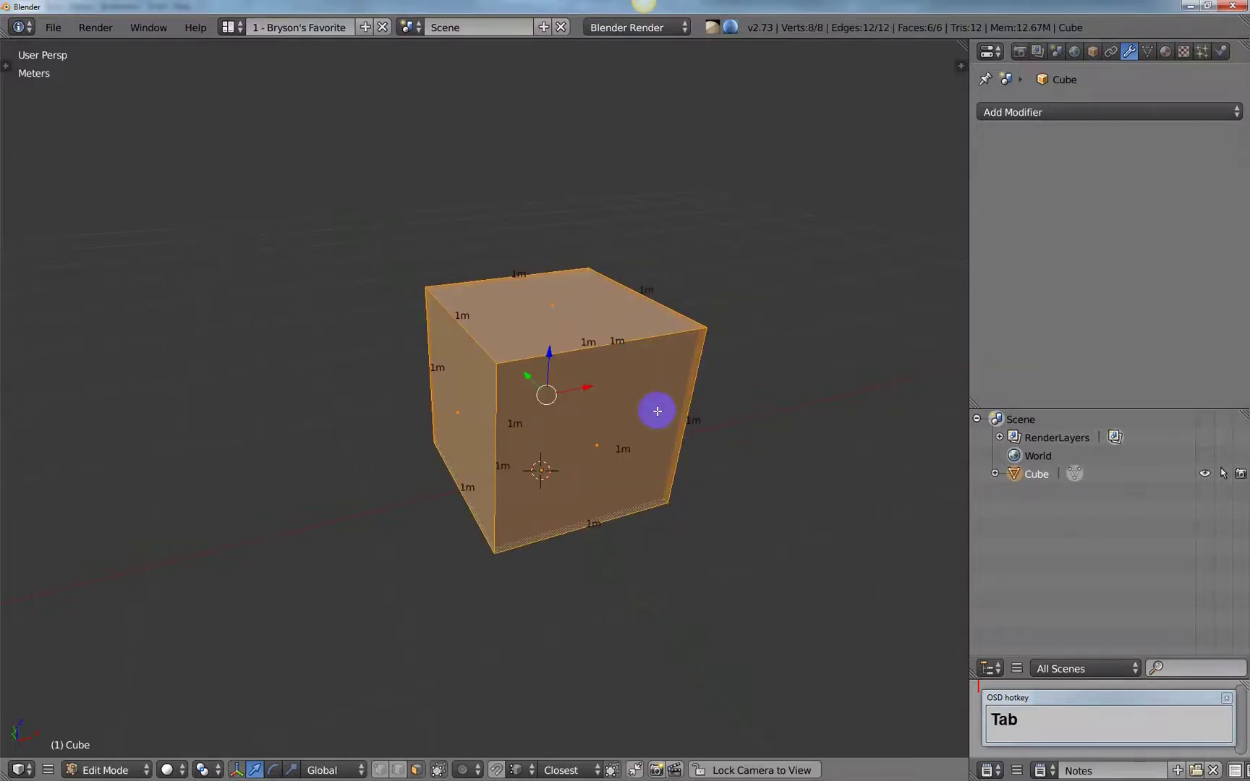
key("ctrl+b")
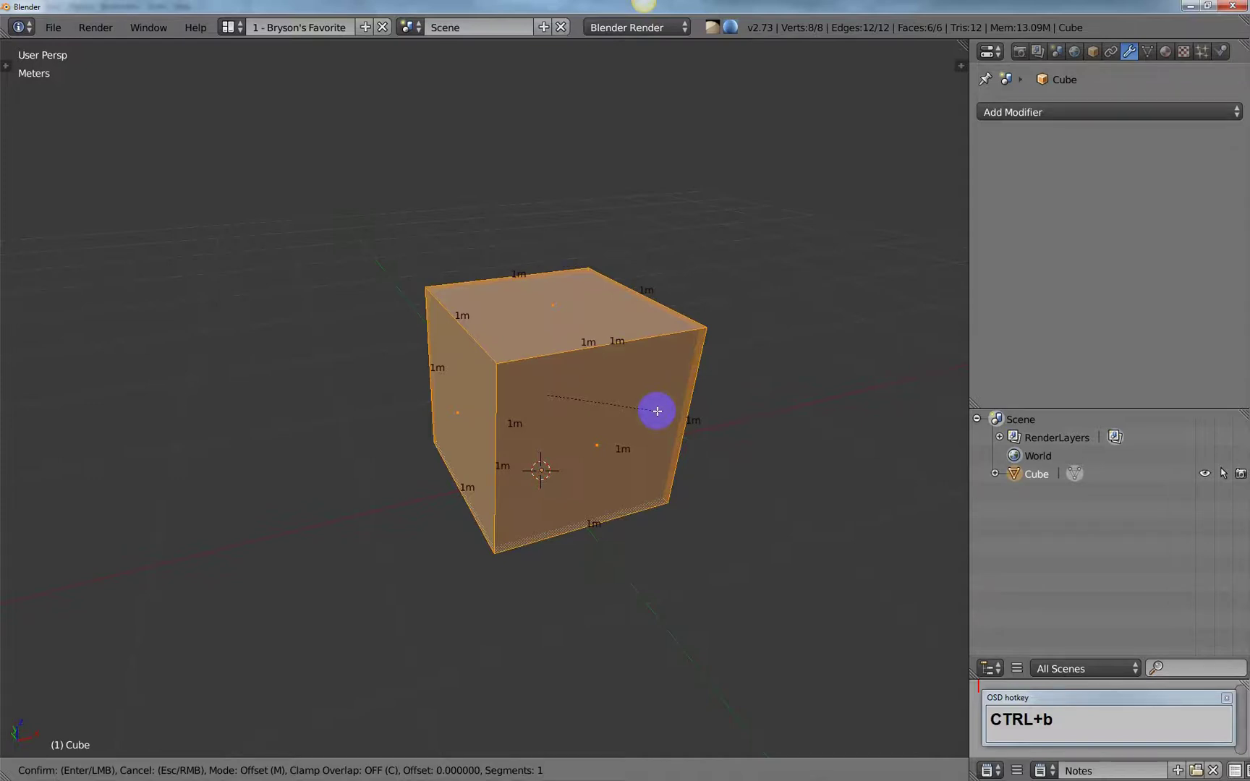
left_click(657, 411)
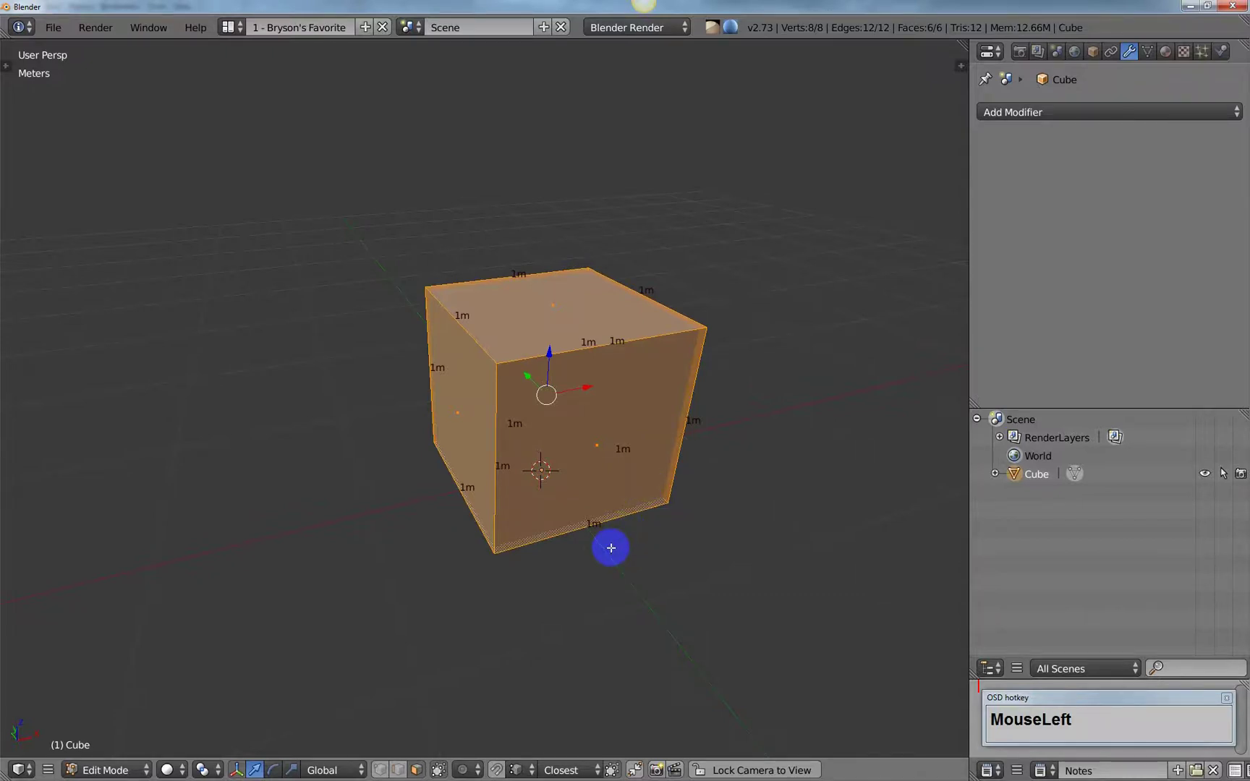
Show the tool shelf to inspect the Bevel settings, then hide it again.
key("t")
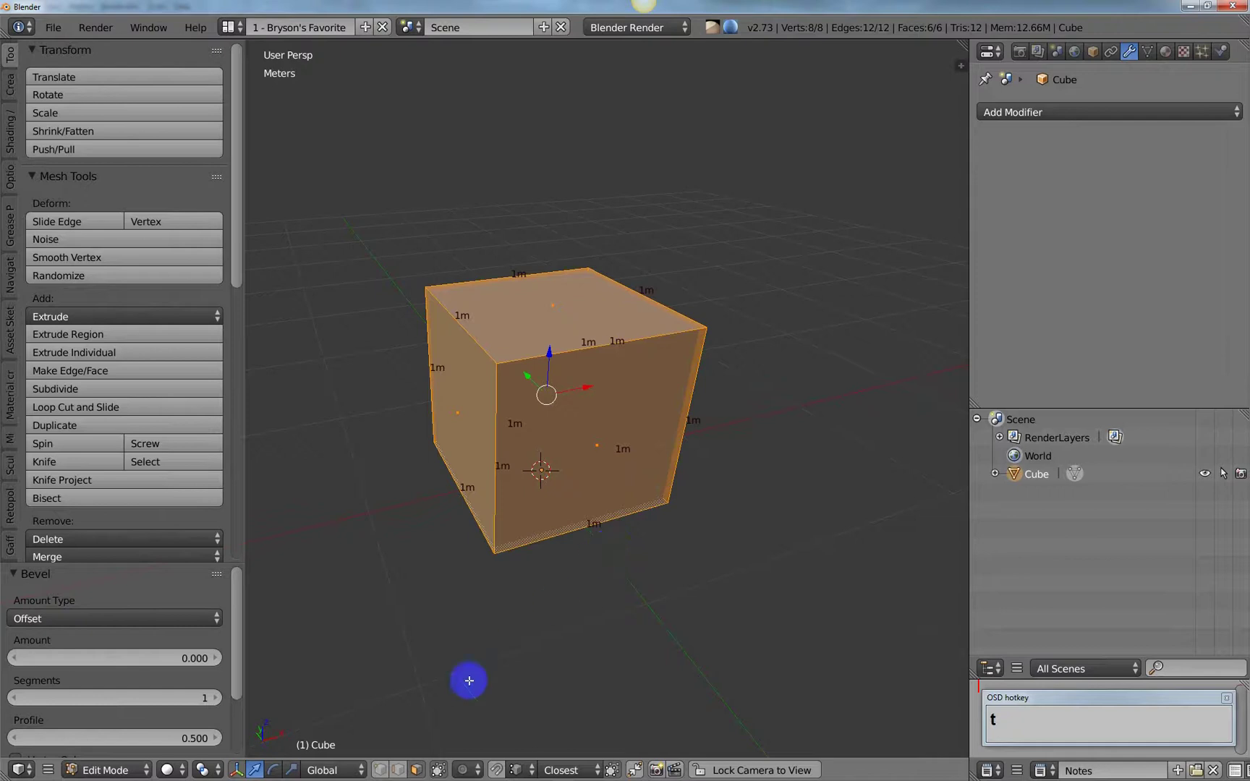
left_click_drag(240, 586, 277, 595)
key("t")
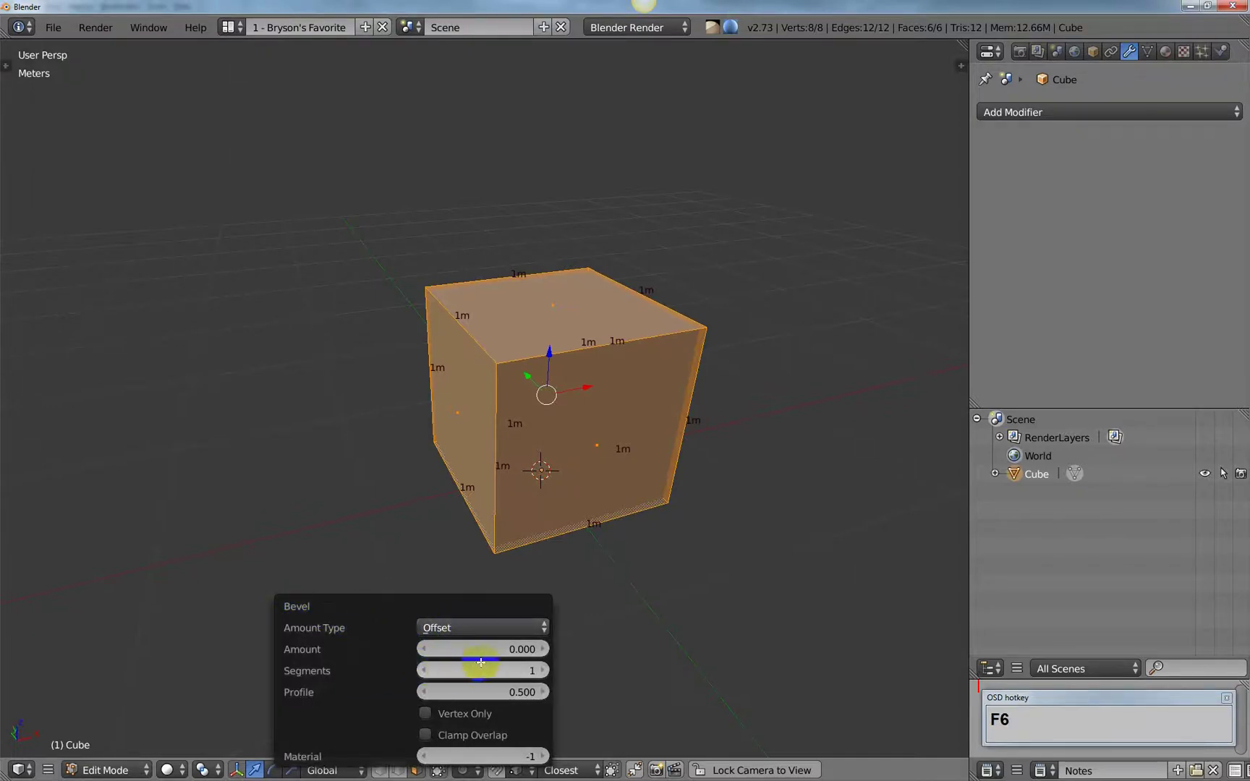
Set the bevel to 2 segments, profile 1.000 and amount 0.030.
left_click(532, 671)
left_click(535, 670)
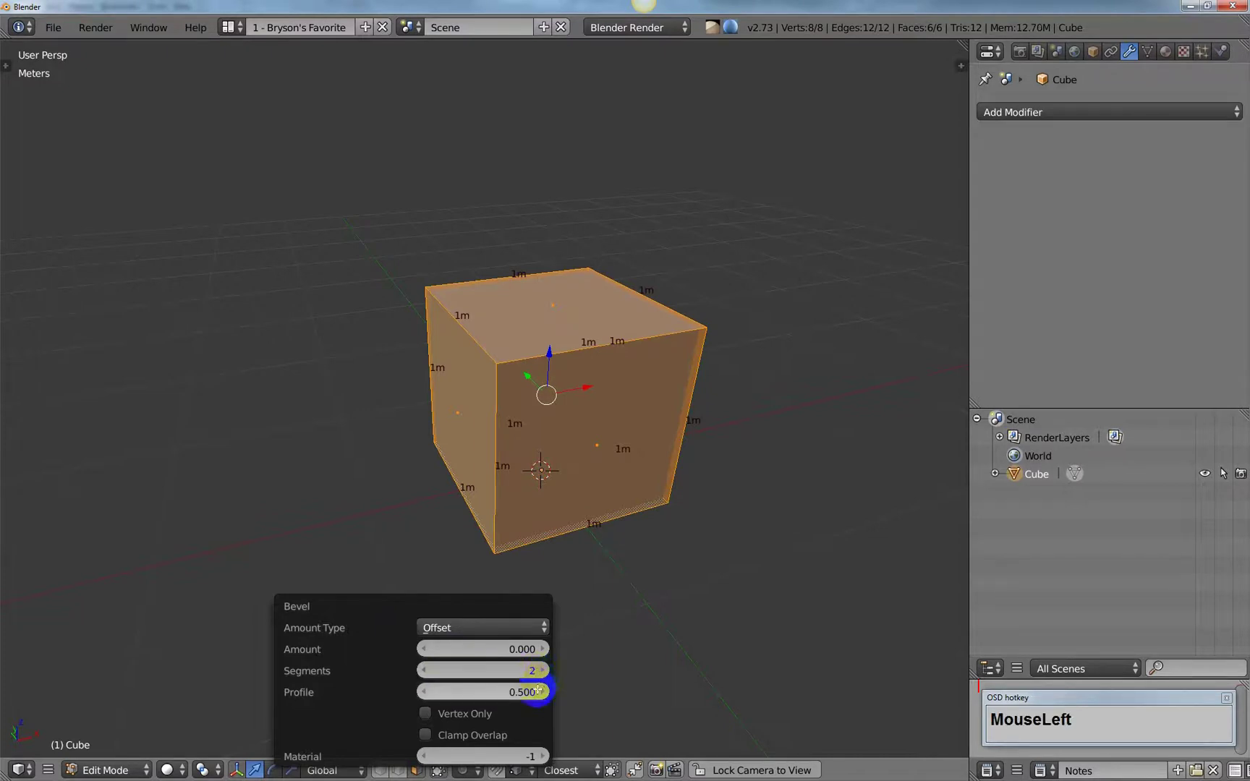
left_click(527, 694)
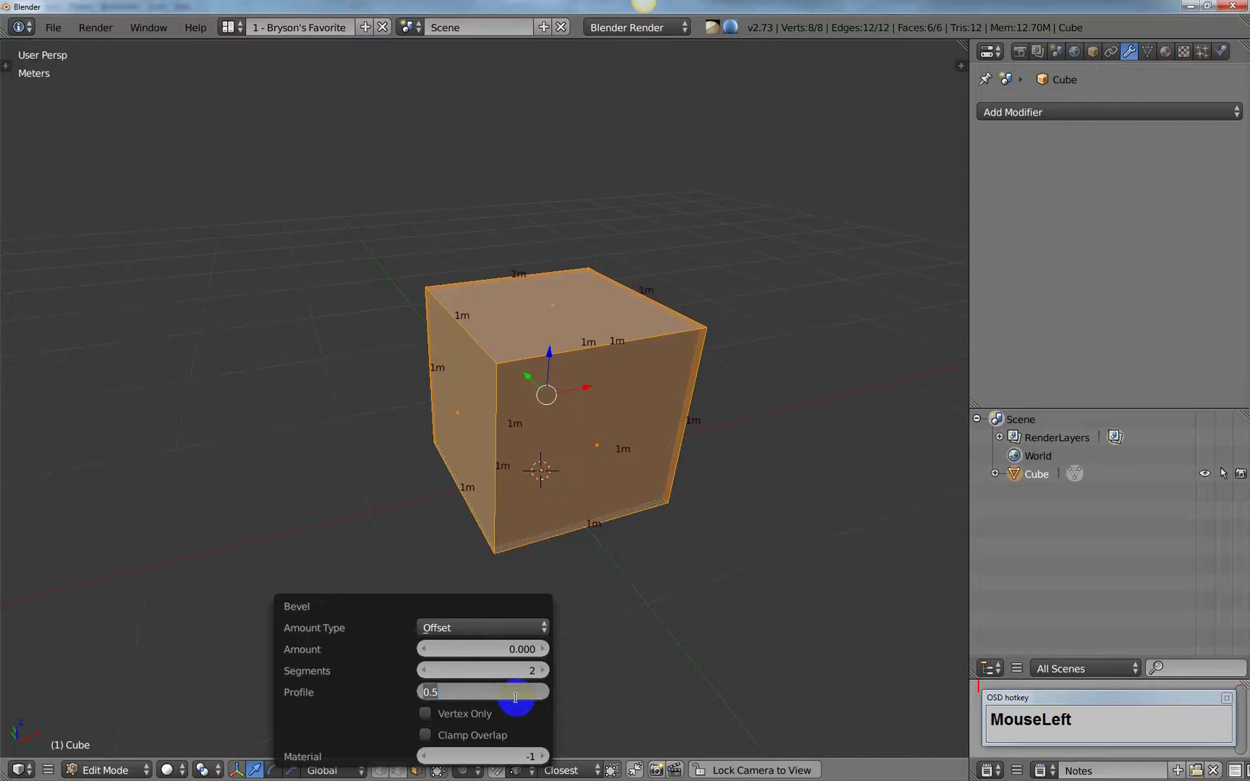
type("1")
left_click(516, 699)
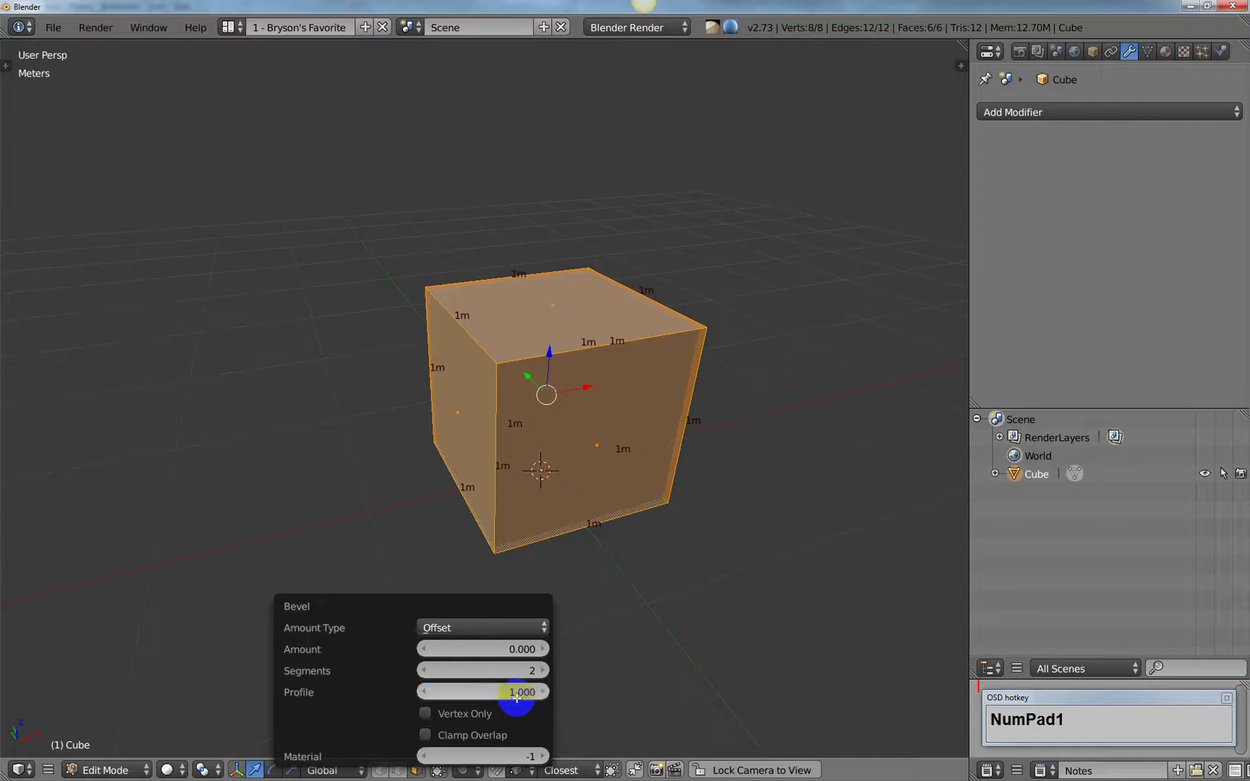
left_click(423, 648)
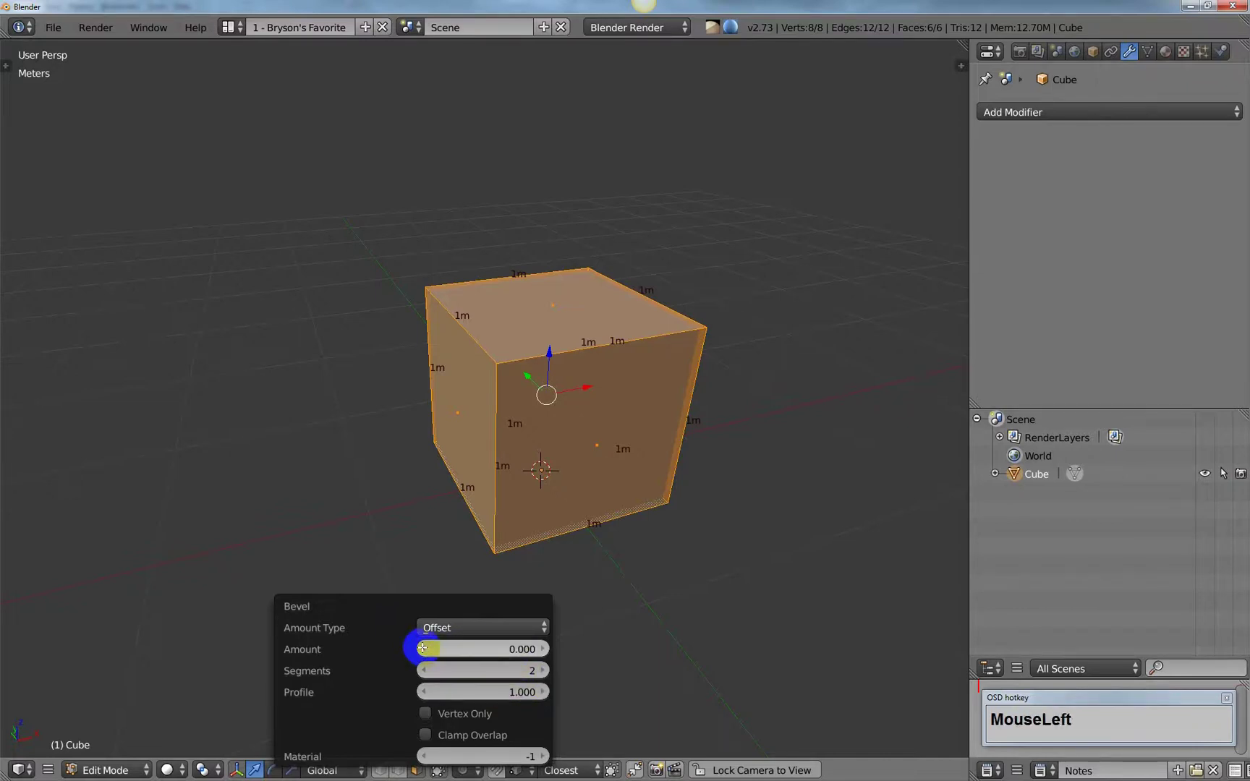
left_click(544, 649)
left_click(544, 649)
left_click(544, 649)
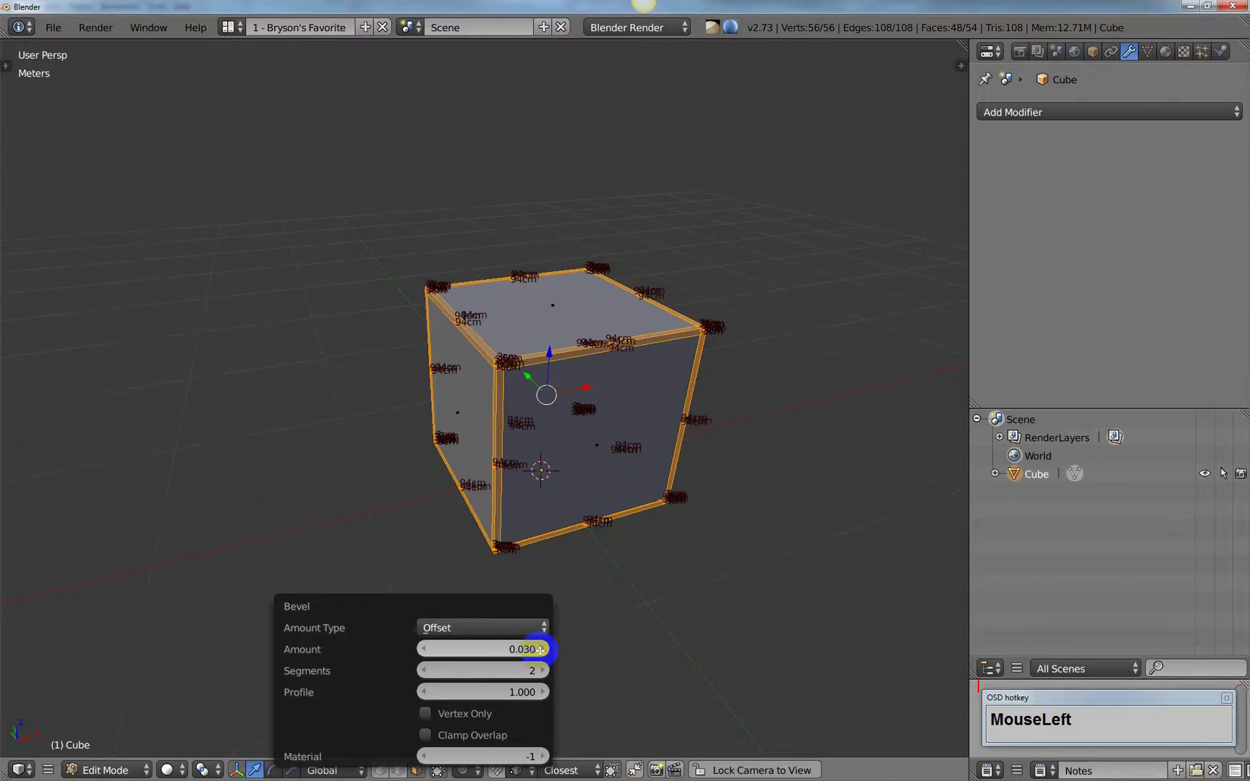
middle_click_drag(572, 558, 590, 481)
scroll(531, 559, "up", 2)
Uncheck Edge Info Length under Mesh Display in the N panel to hide edge labels.
key("n")
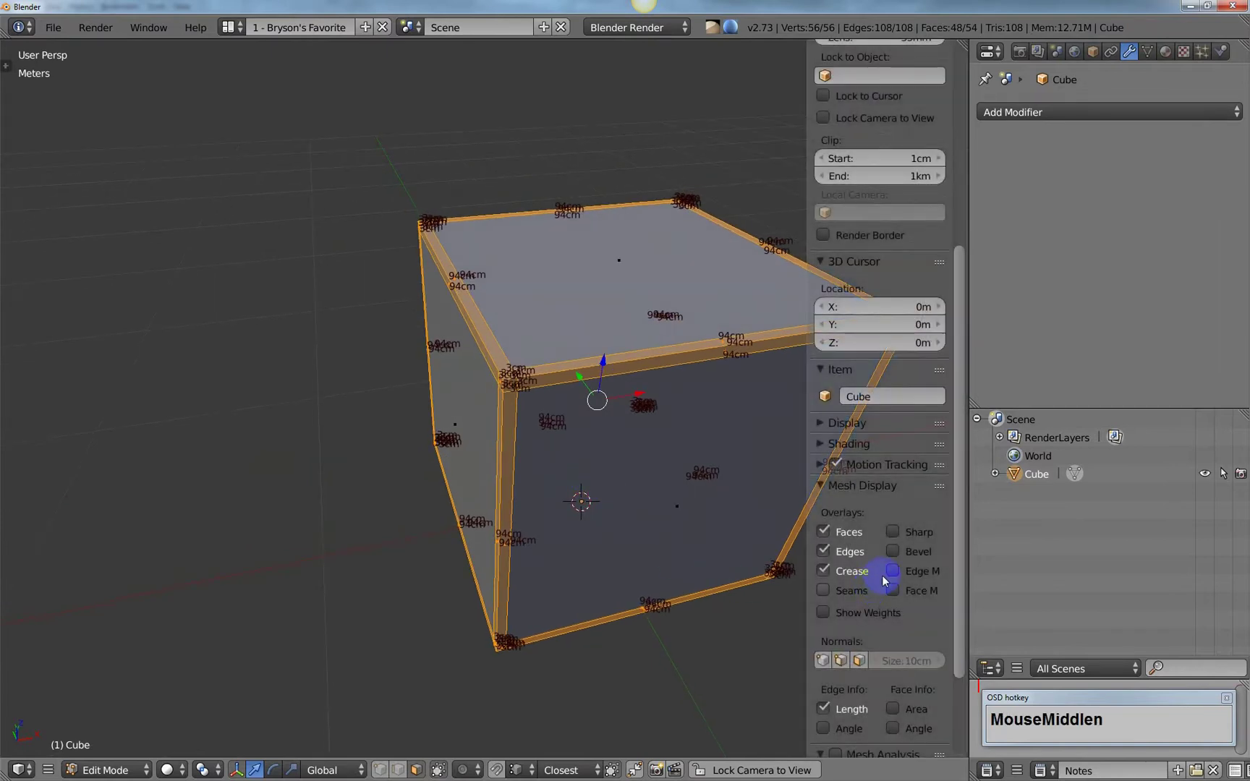
left_click(824, 710)
key("n")
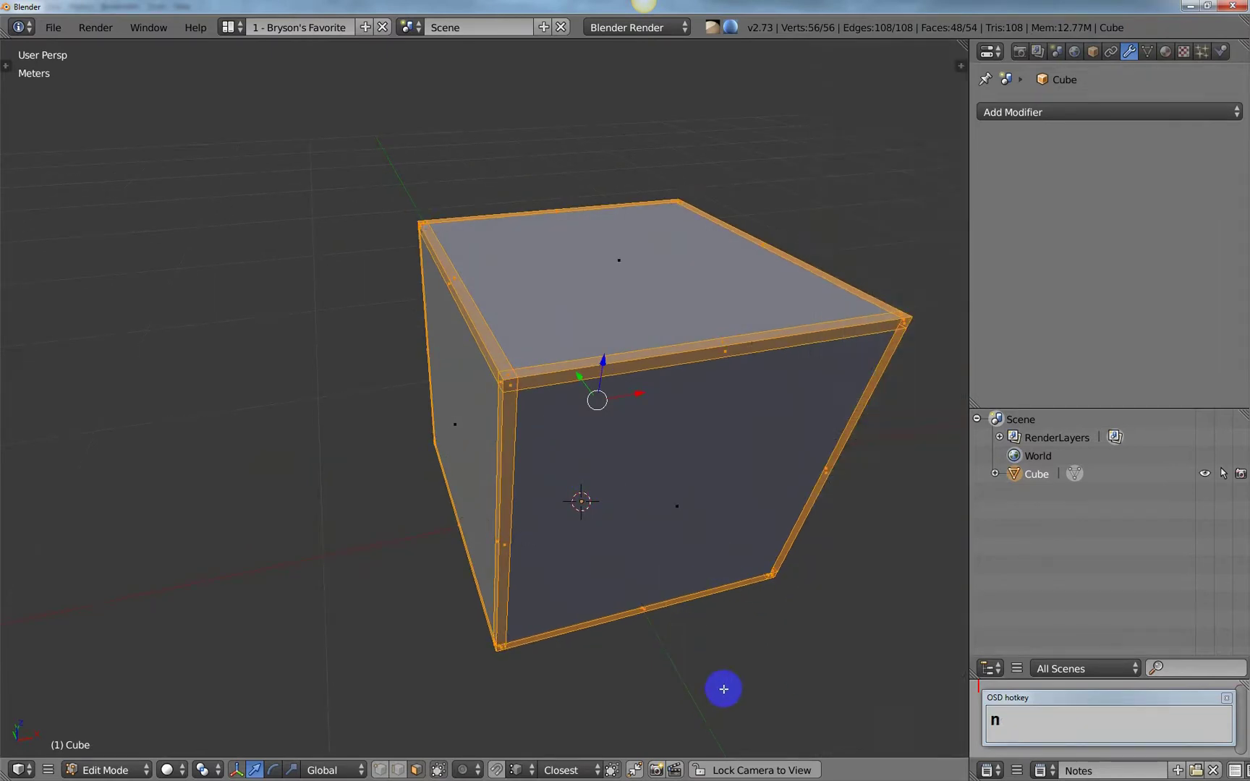
middle_click_drag(684, 687, 561, 476)
middle_click_drag(512, 533, 550, 558)
Switch the beveled cube to Object Mode and reselect it.
key("Tab")
key("ctrl")
key("ctrl+6")
middle_click_drag(571, 579, 553, 319)
right_click(554, 325)
scroll(508, 490, "down", 3)
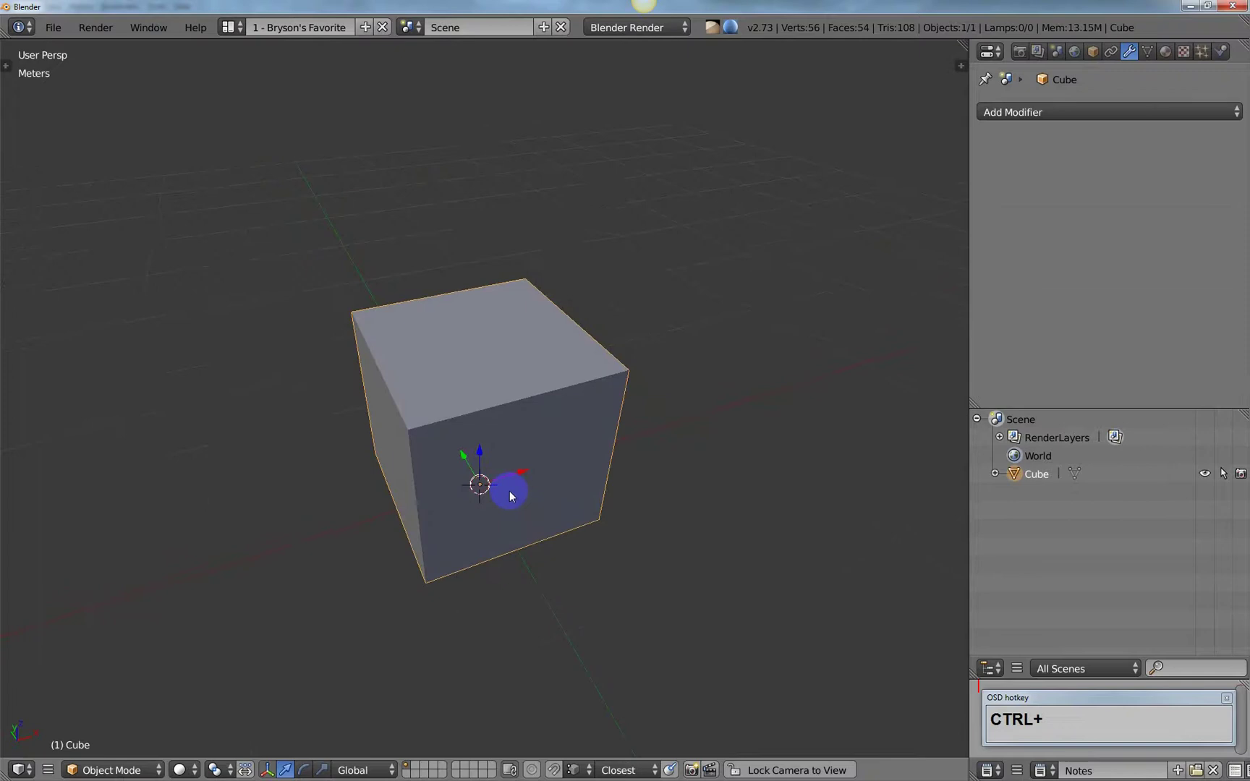
key("ctrl+6")
middle_click_drag(514, 499, 588, 404)
Add a Subdivision Surface with Ctrl+5, keeping the View level at 5.
key("ctrl+5")
scroll(539, 527, "up", 2)
scroll(544, 497, "up", 2)
scroll(511, 410, "up", 2)
left_click(1099, 235)
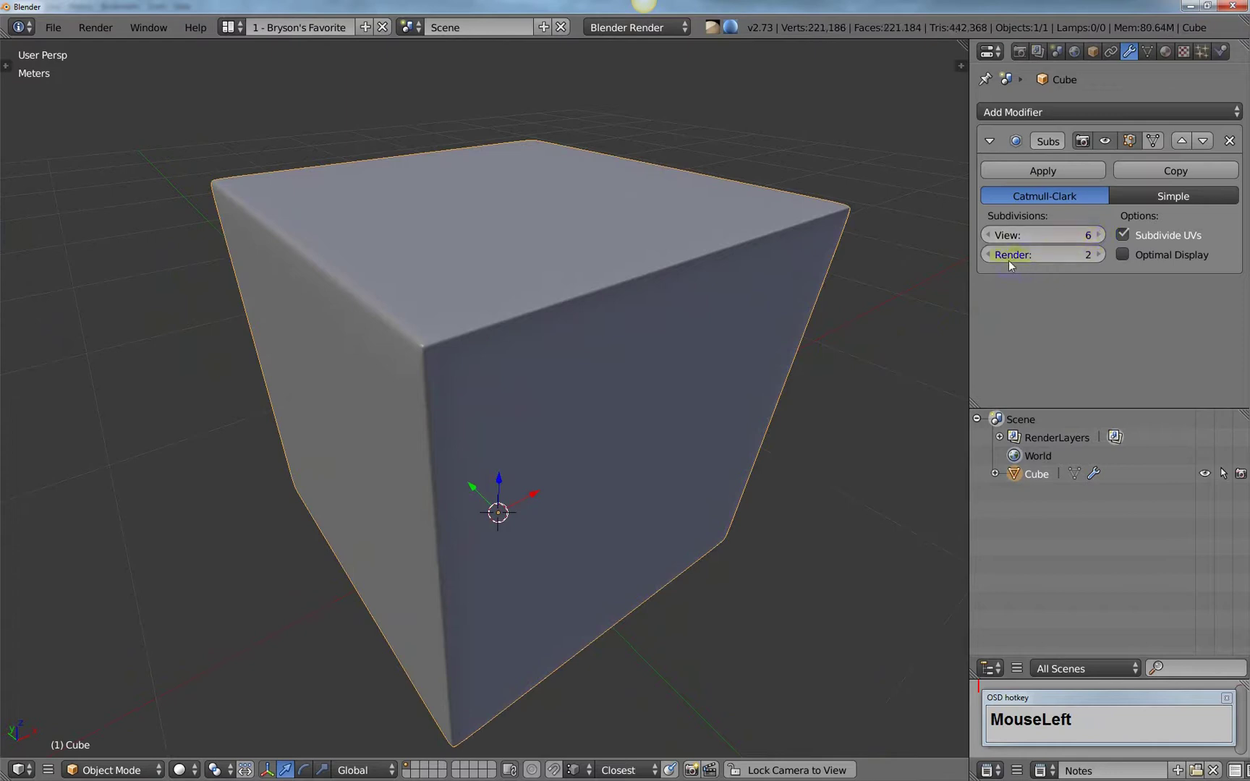
left_click_drag(1042, 235, 644, 560)
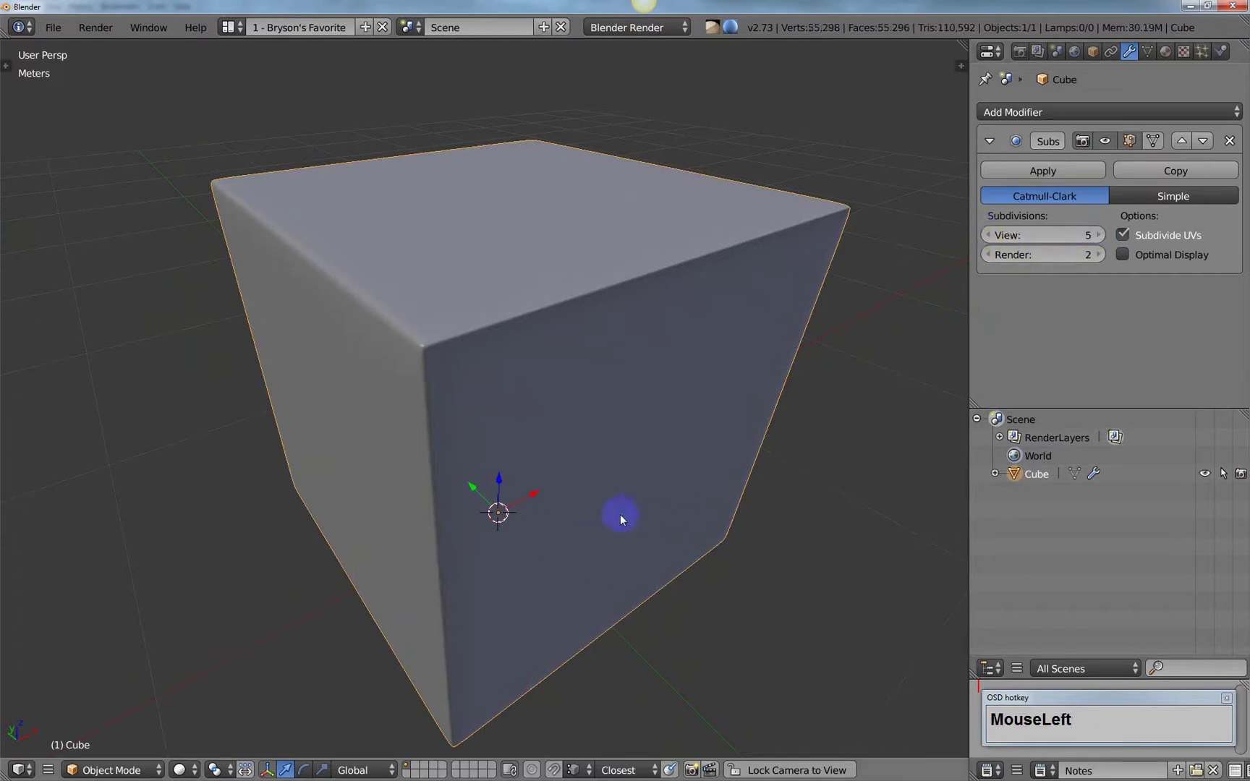
Reselect the smoothed cube and Tab back into Edit Mode.
middle_click_drag(620, 519, 612, 514)
scroll(613, 514, "down", 3)
right_click(556, 404)
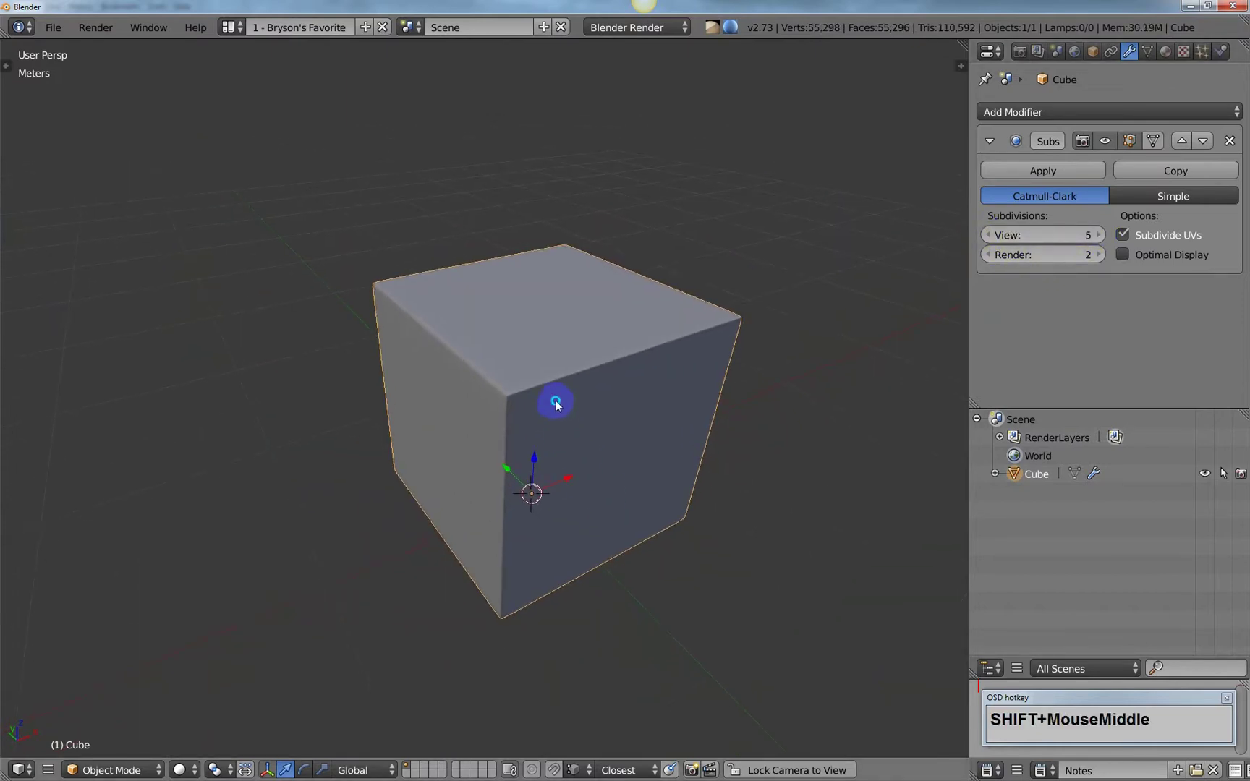
key("Tab")
middle_click_drag(700, 508, 718, 394)
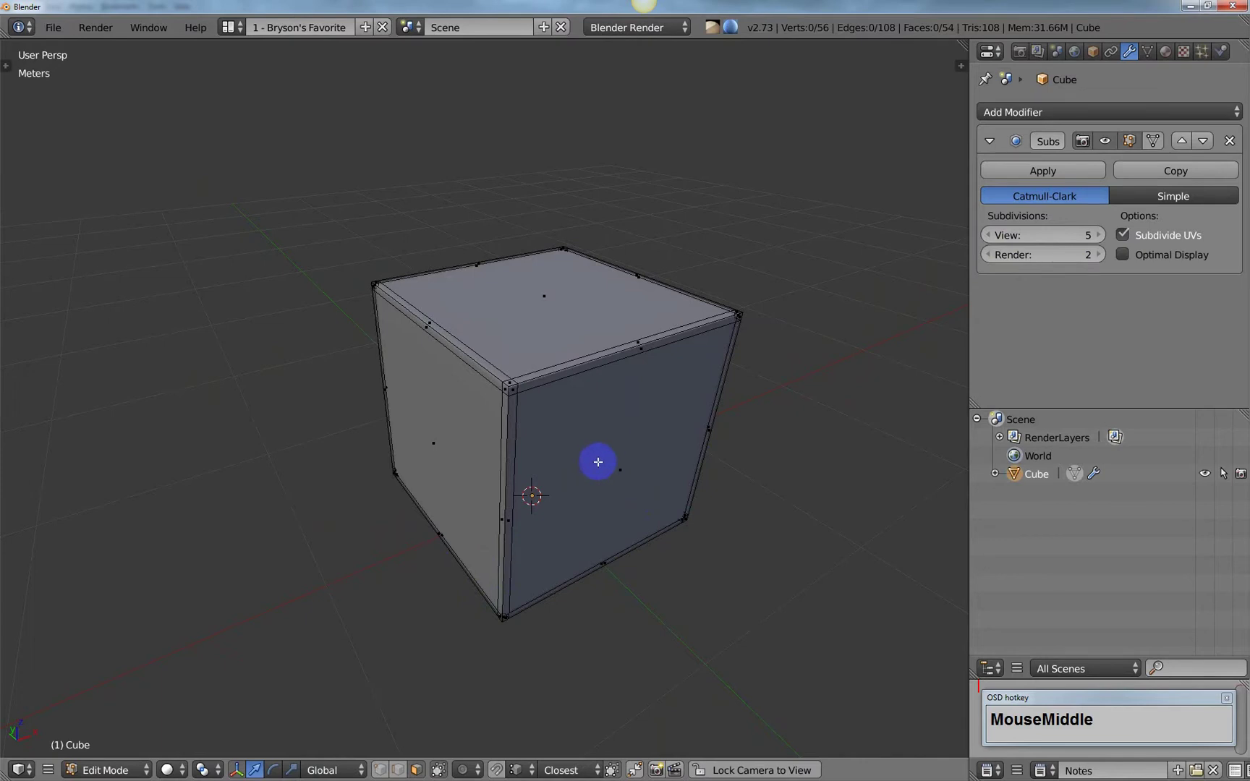
mouse_move(589, 452)
middle_mouse_down()
mouse_move(594, 464)
mouse_move(586, 453)
middle_mouse_up()
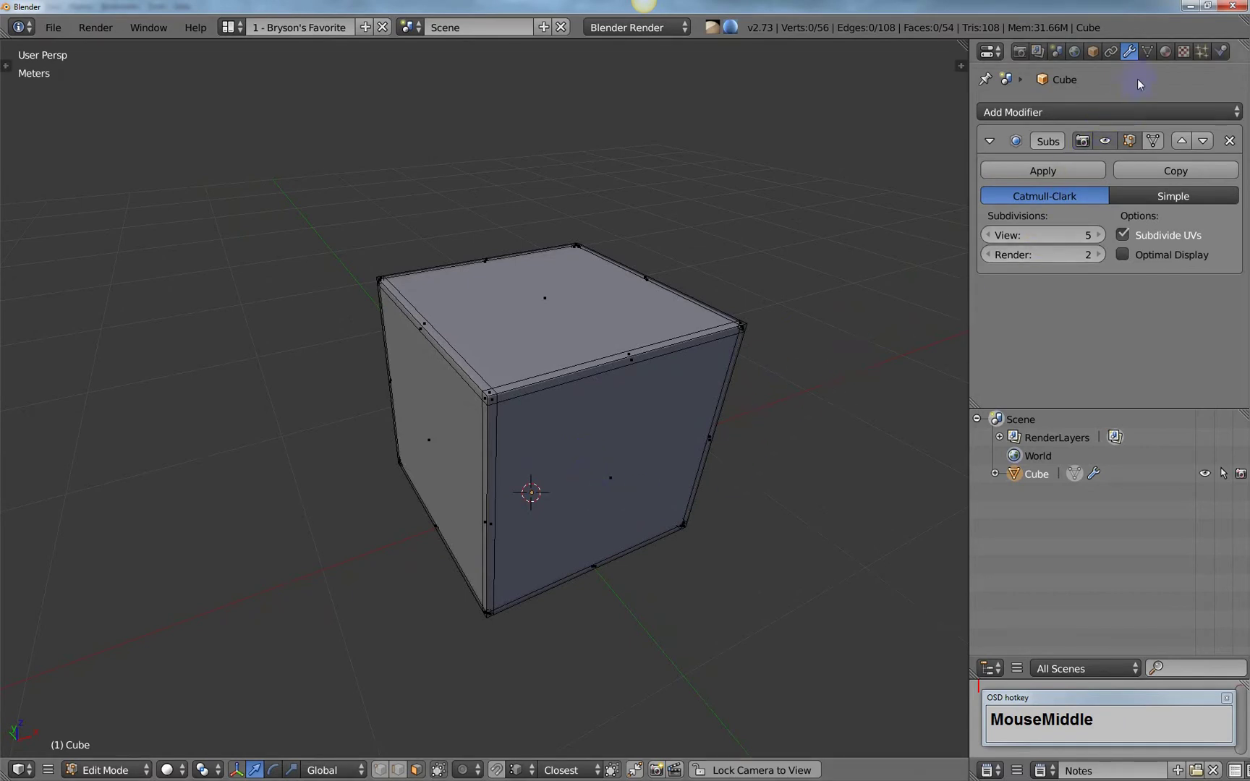
In Object Data's MeshLint panel, disable the Nonmanifold and Interior Faces checks and run Select Lint.
left_click(1149, 51)
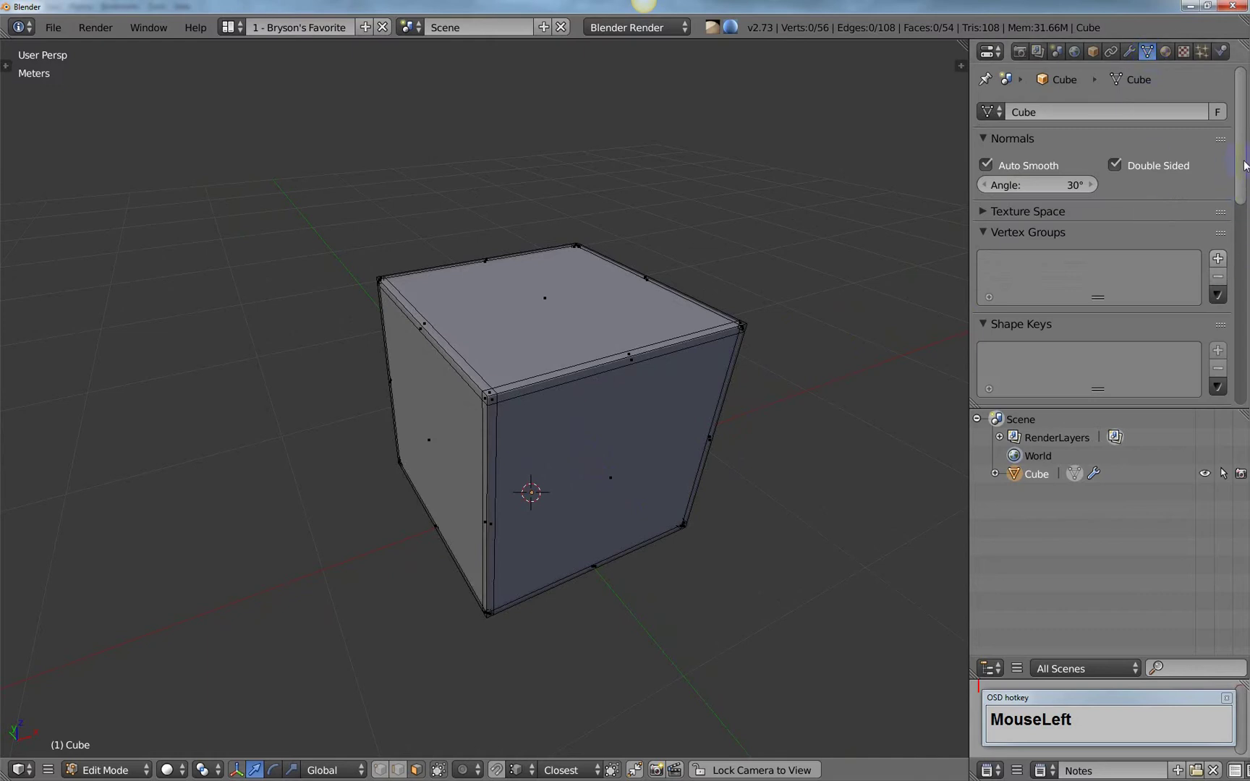
left_click_drag(1246, 165, 1231, 355)
left_click(1058, 165)
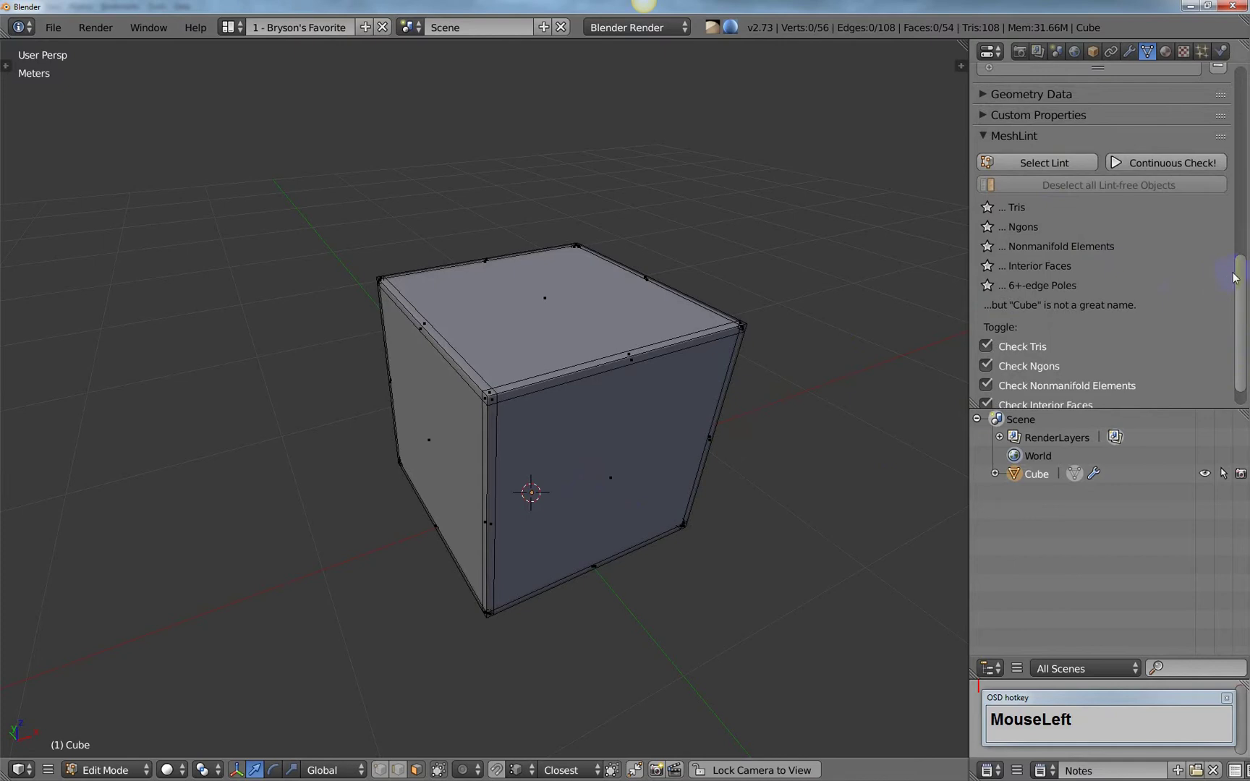
left_click_drag(1236, 277, 1238, 323)
left_click_drag(986, 372, 994, 350)
left_click(1042, 131)
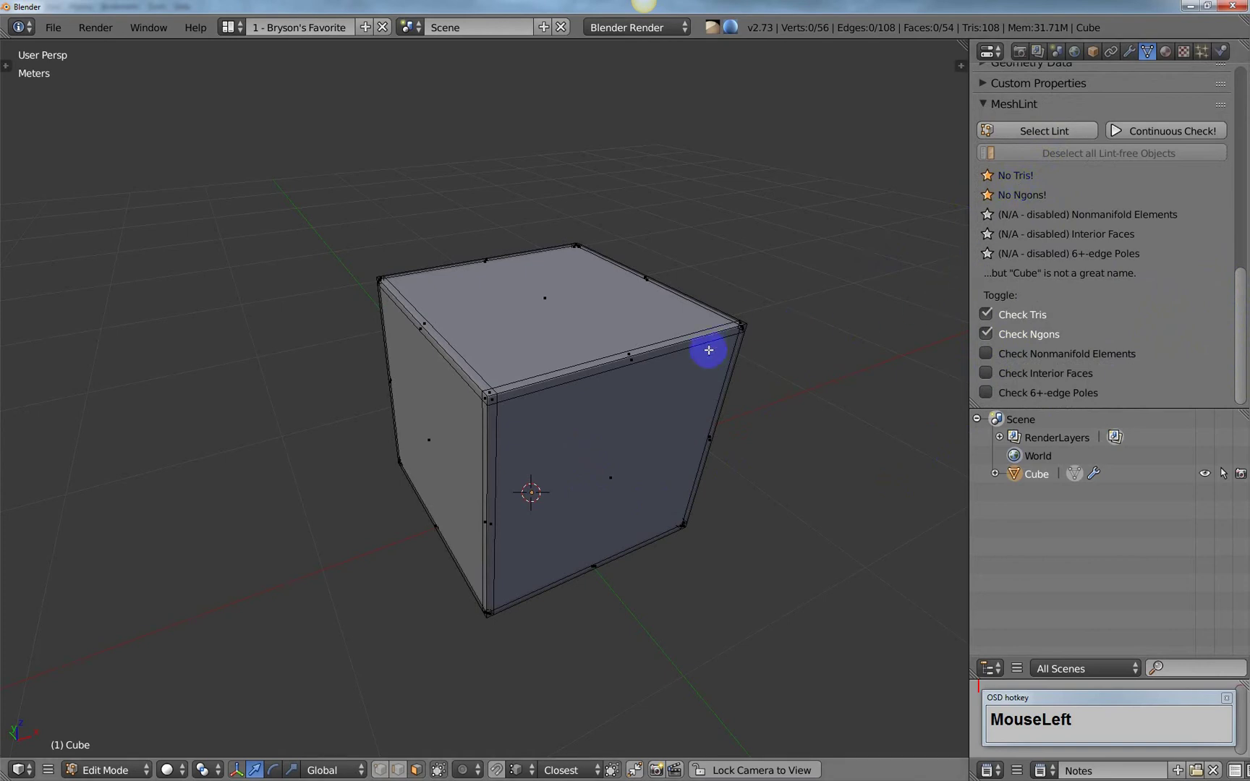
middle_click_drag(592, 505, 616, 497)
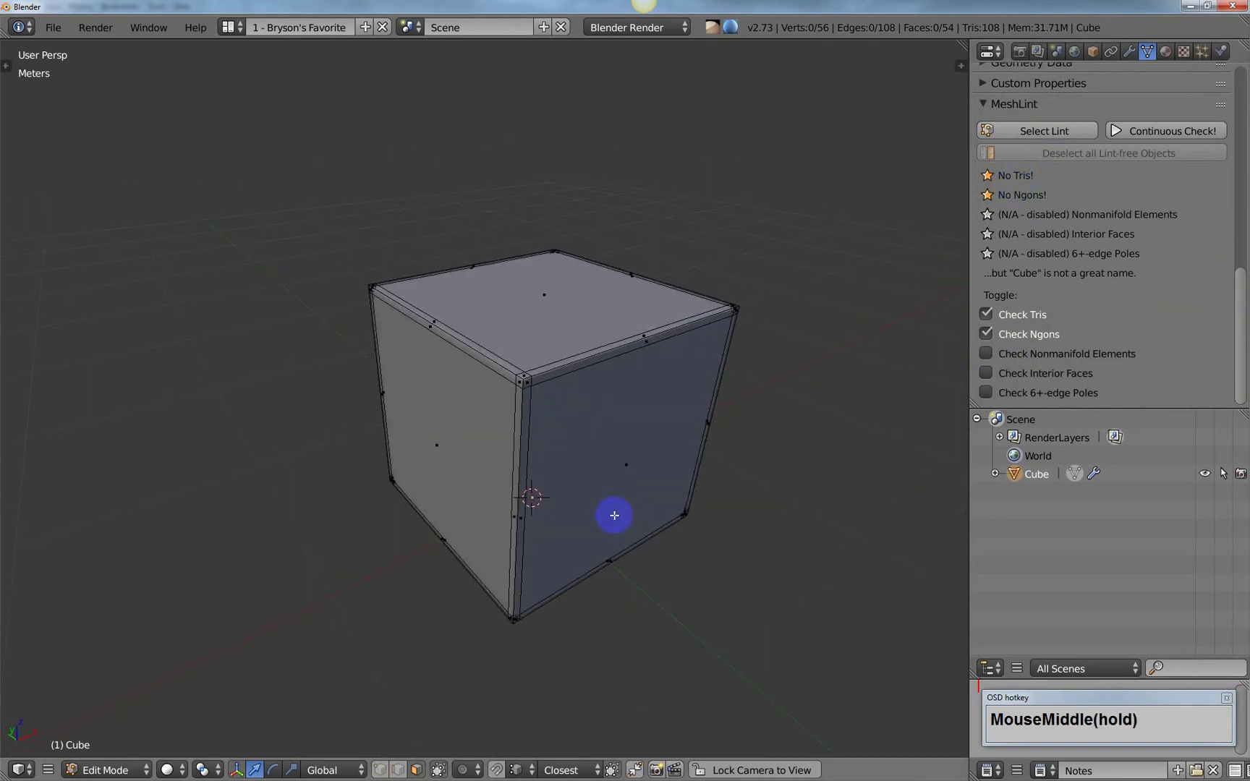